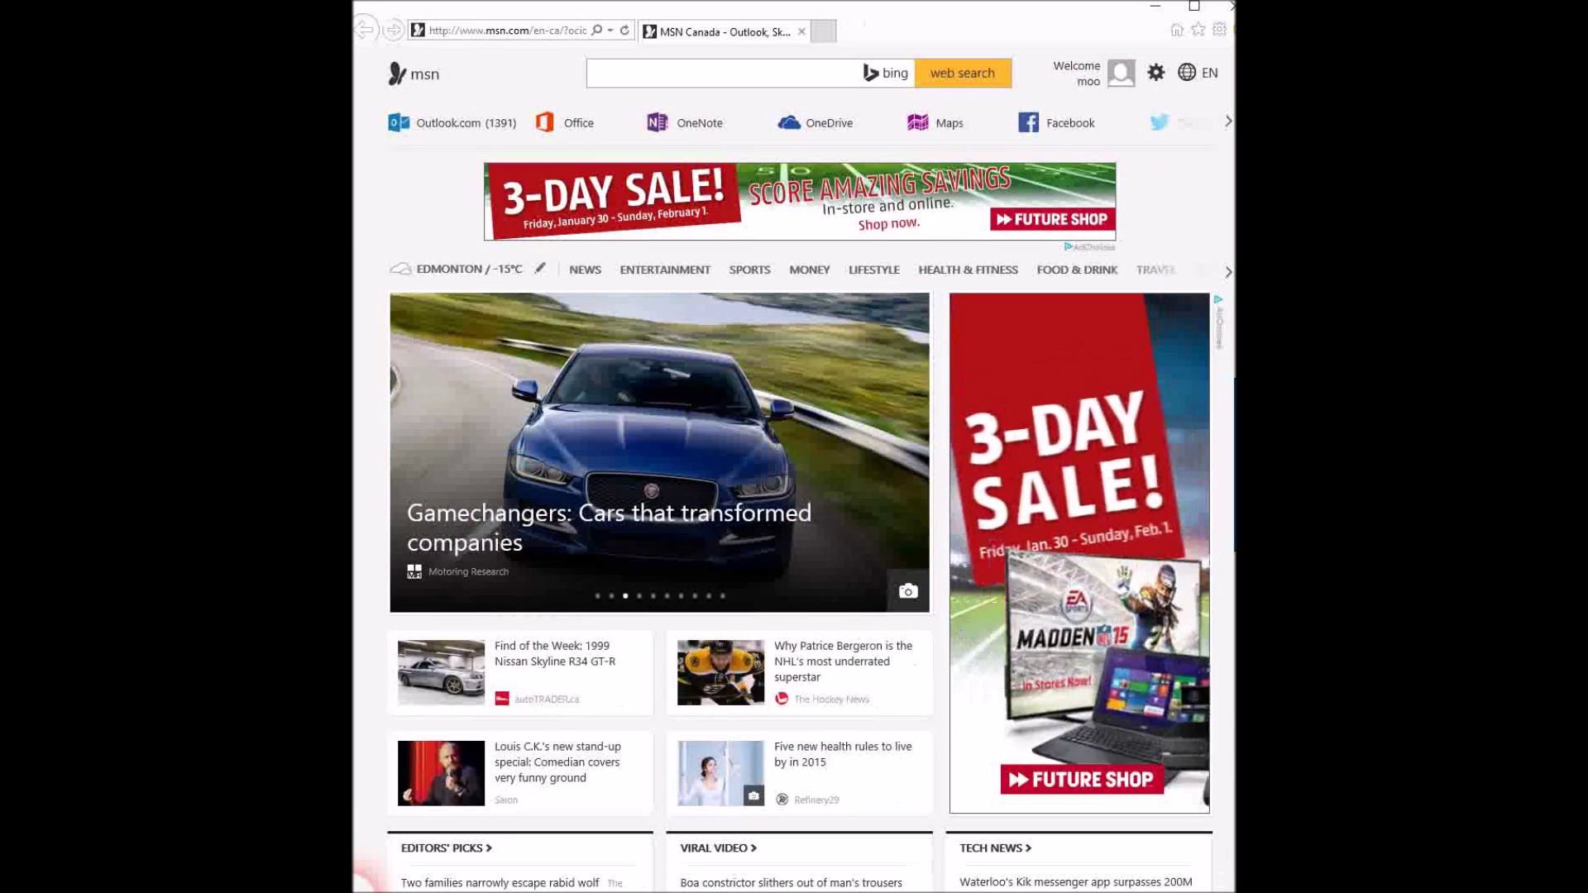
Search Bing for 'avg antivirus' and open the 'AVG AntiVirus 2015' result.
{"action": "left_click", "coordinate": [664, 81]}
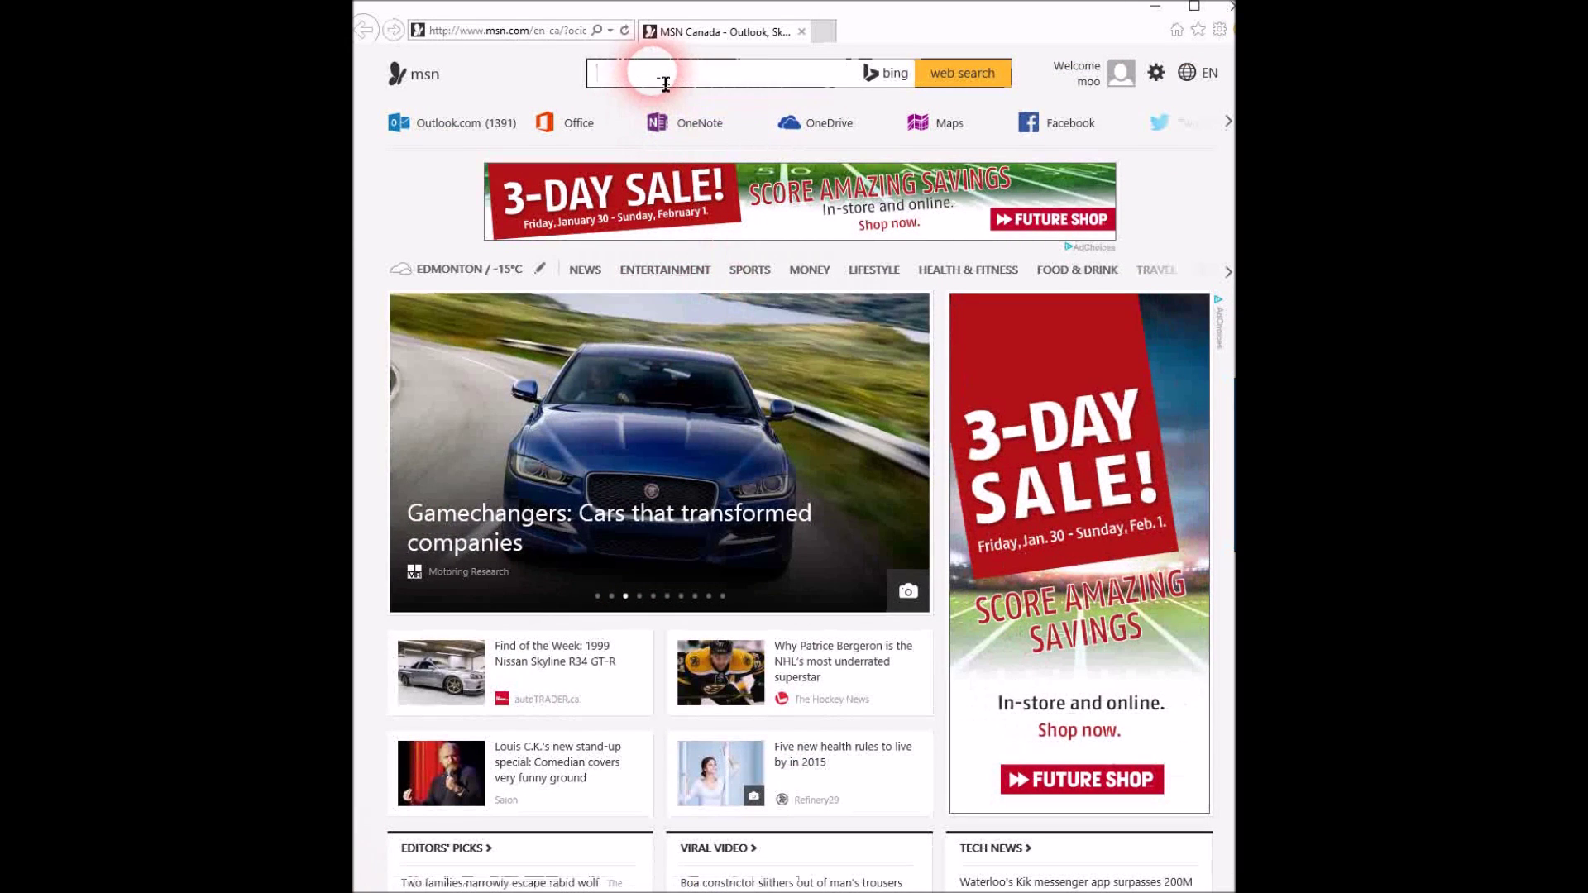
{"action": "type", "text": "avg "}
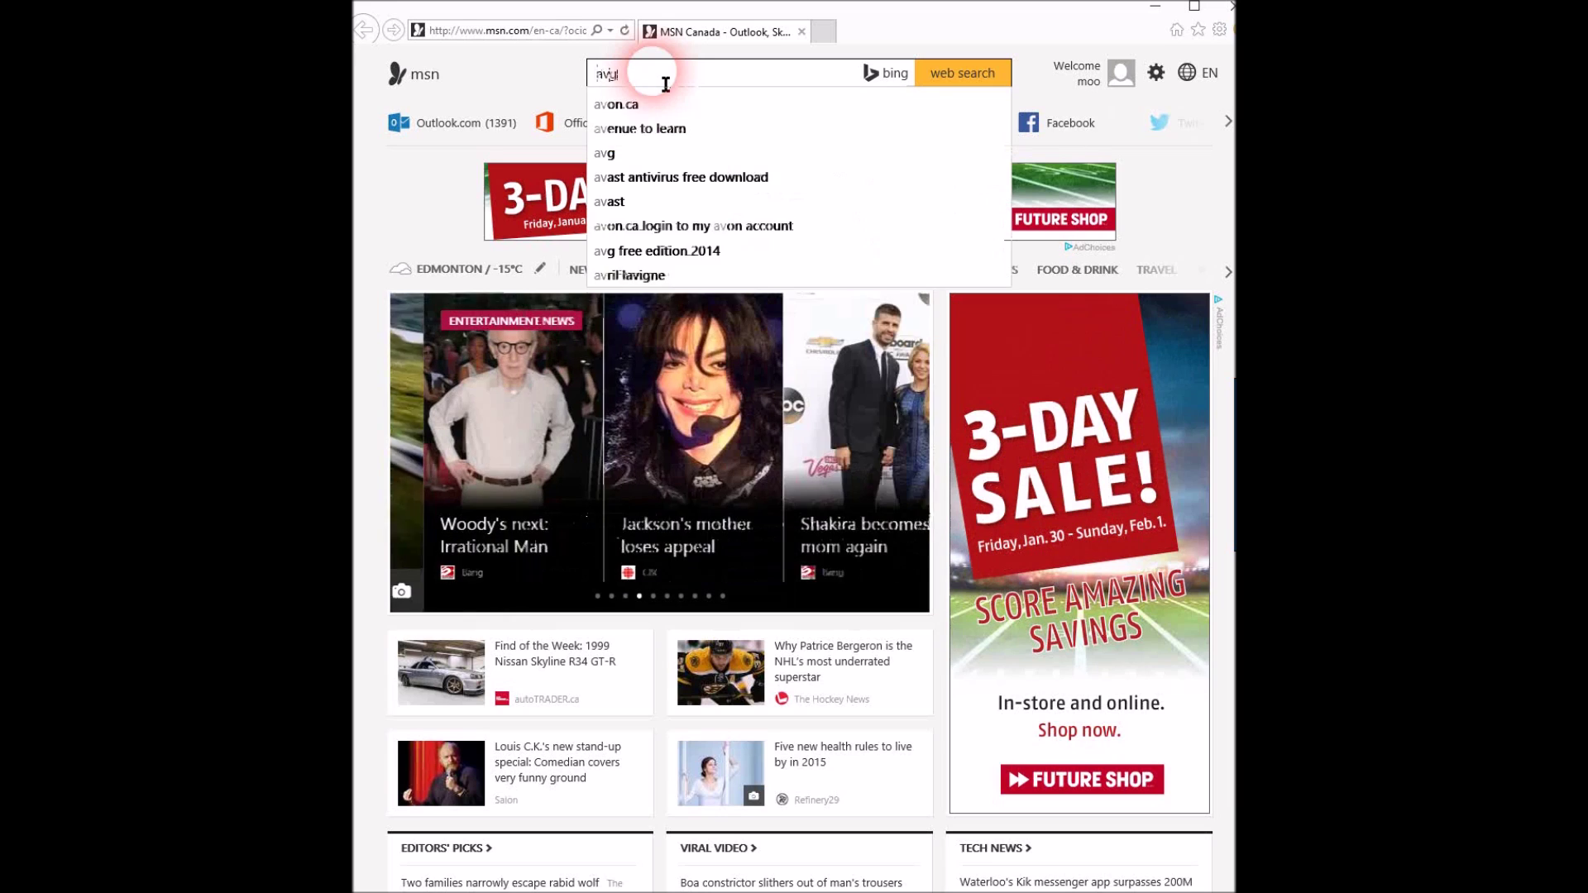
{"action": "type", "text": "antivirus"}
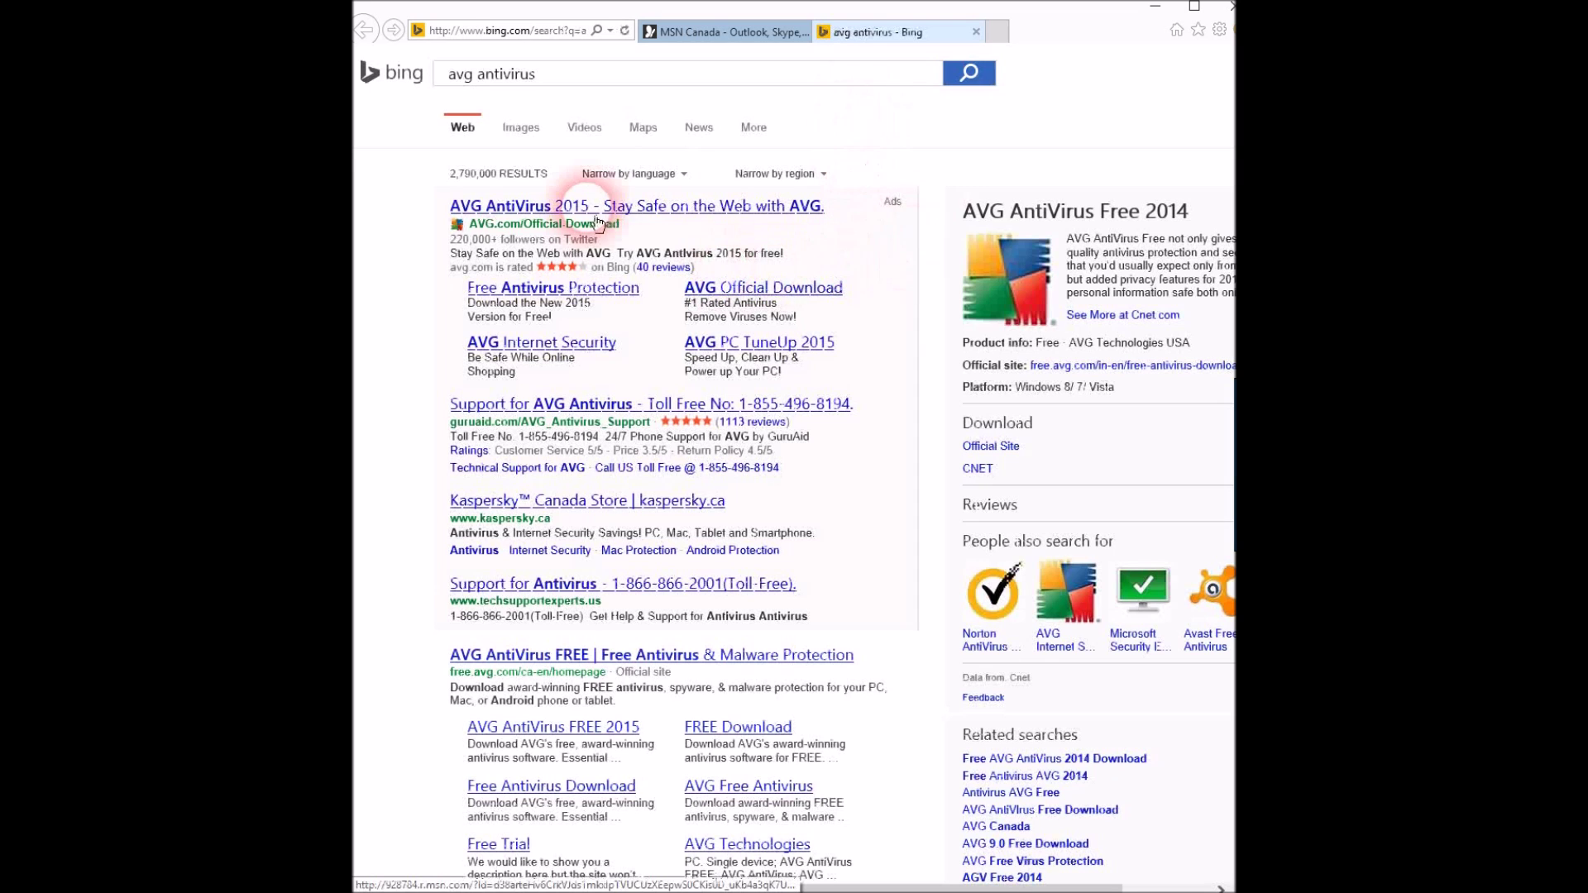
{"action": "left_click", "coordinate": [592, 220]}
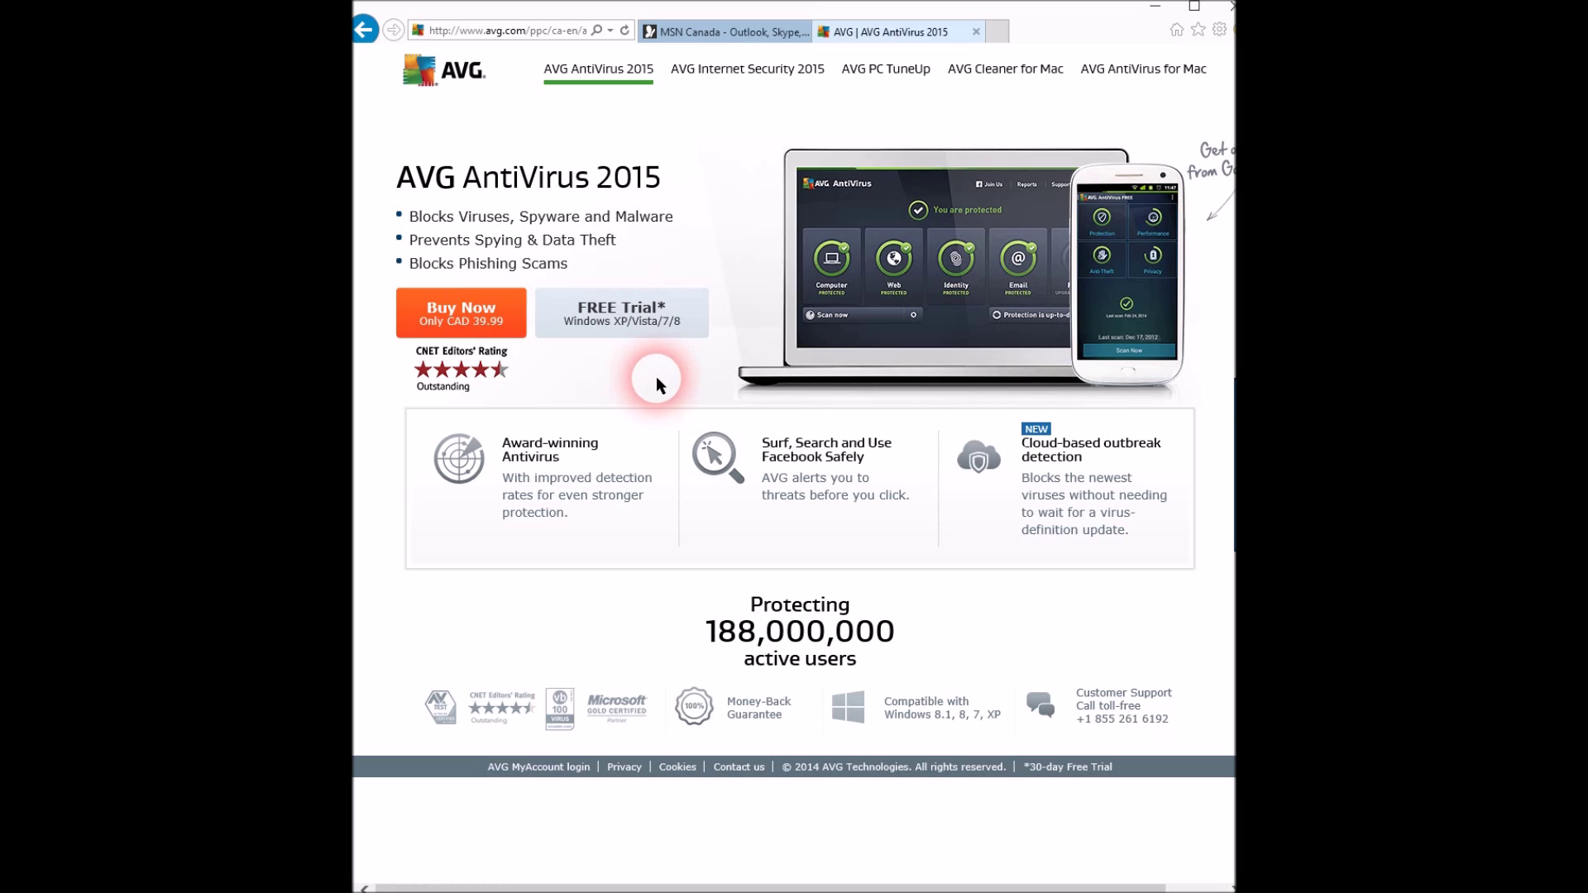
Start the AVG AntiVirus FREE Trial download and let the installer run.
{"action": "left_click", "coordinate": [648, 329]}
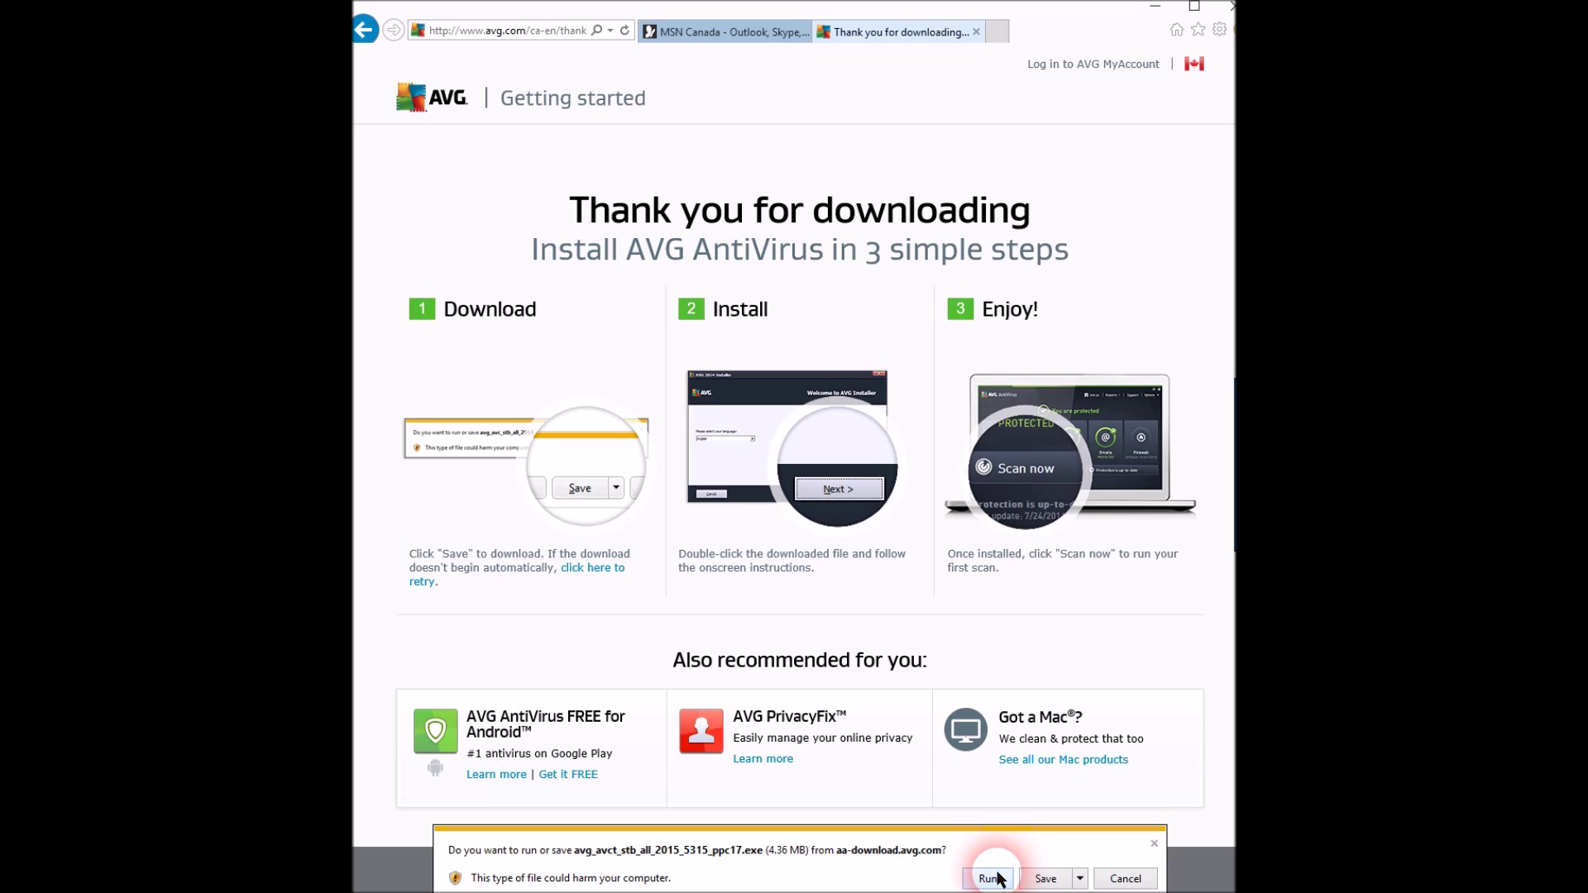
{"action": "left_click", "coordinate": [1155, 843]}
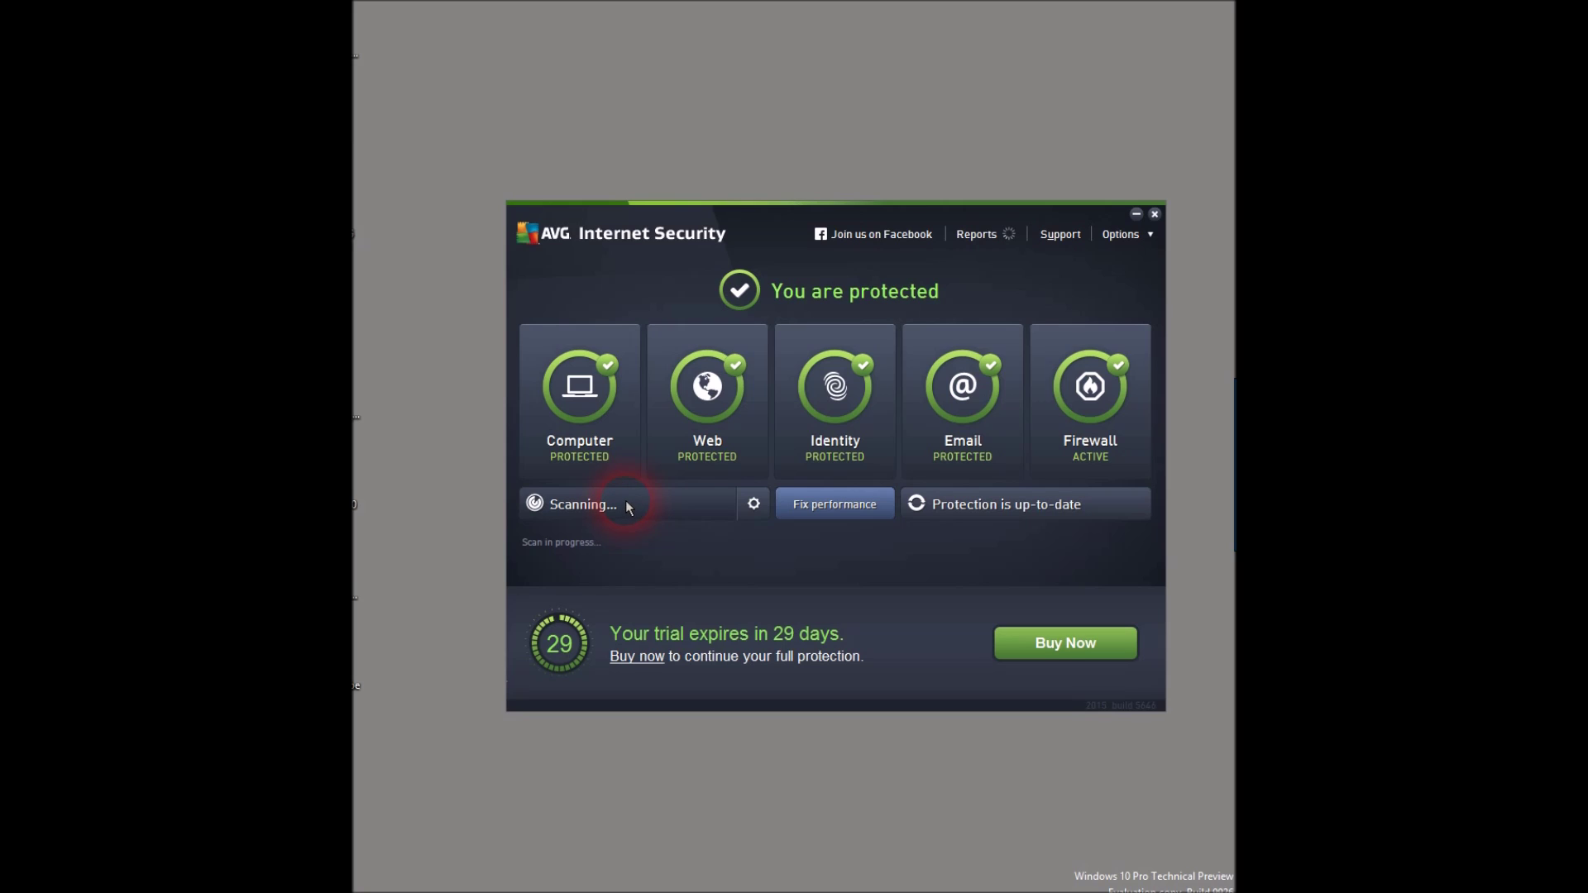
Check the whole-computer scan progress, minimize 1-Click Maintenance, and reposition the PC TuneUp window.
{"action": "left_click", "coordinate": [626, 505]}
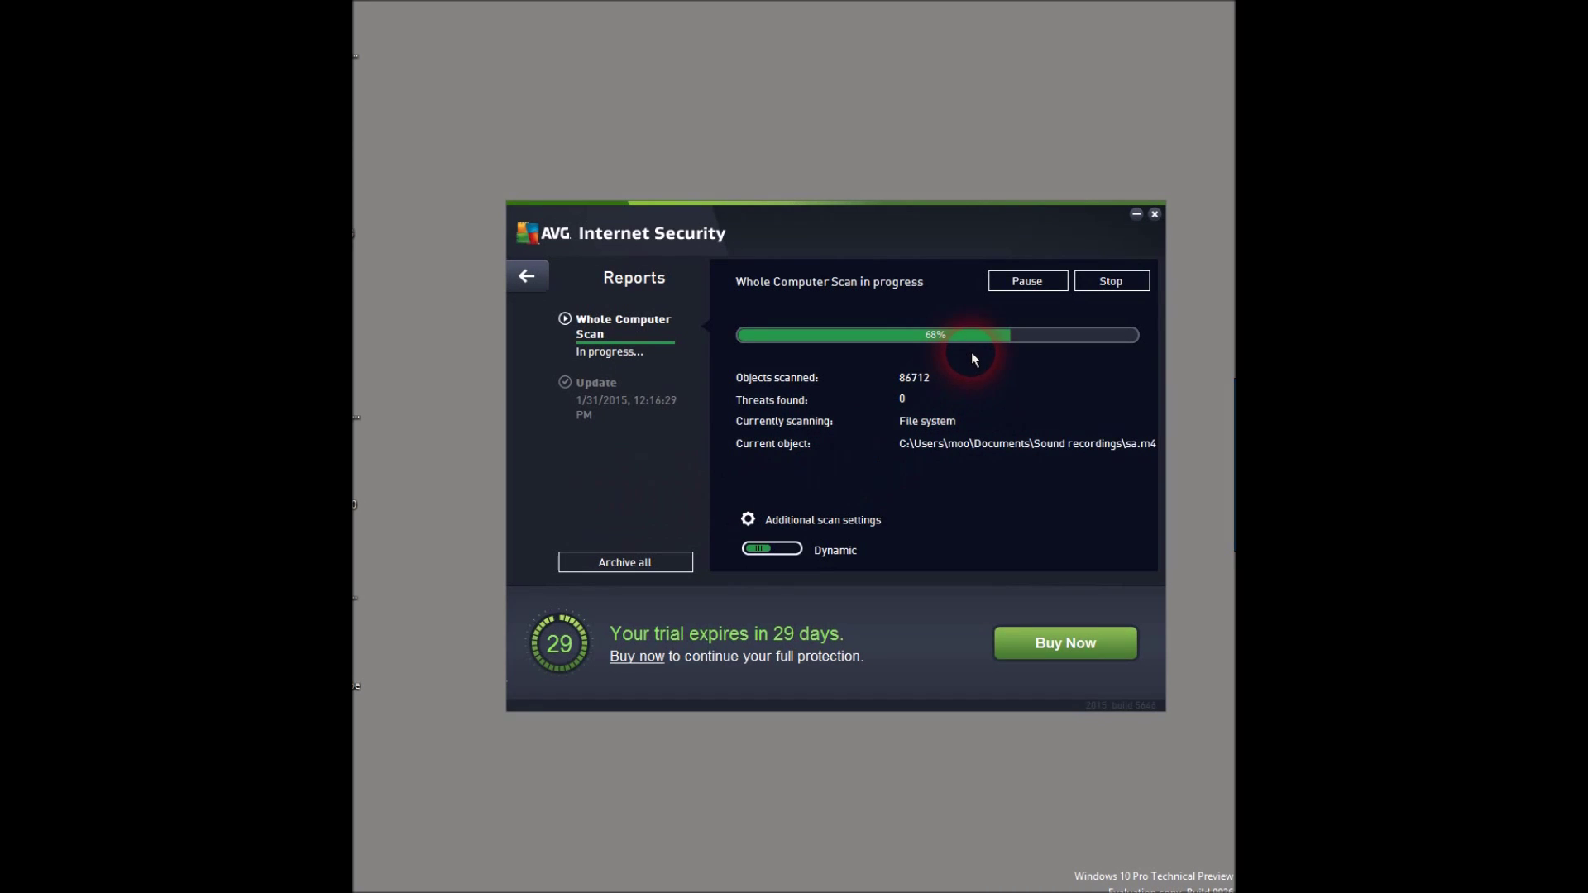
{"action": "left_click", "coordinate": [527, 276]}
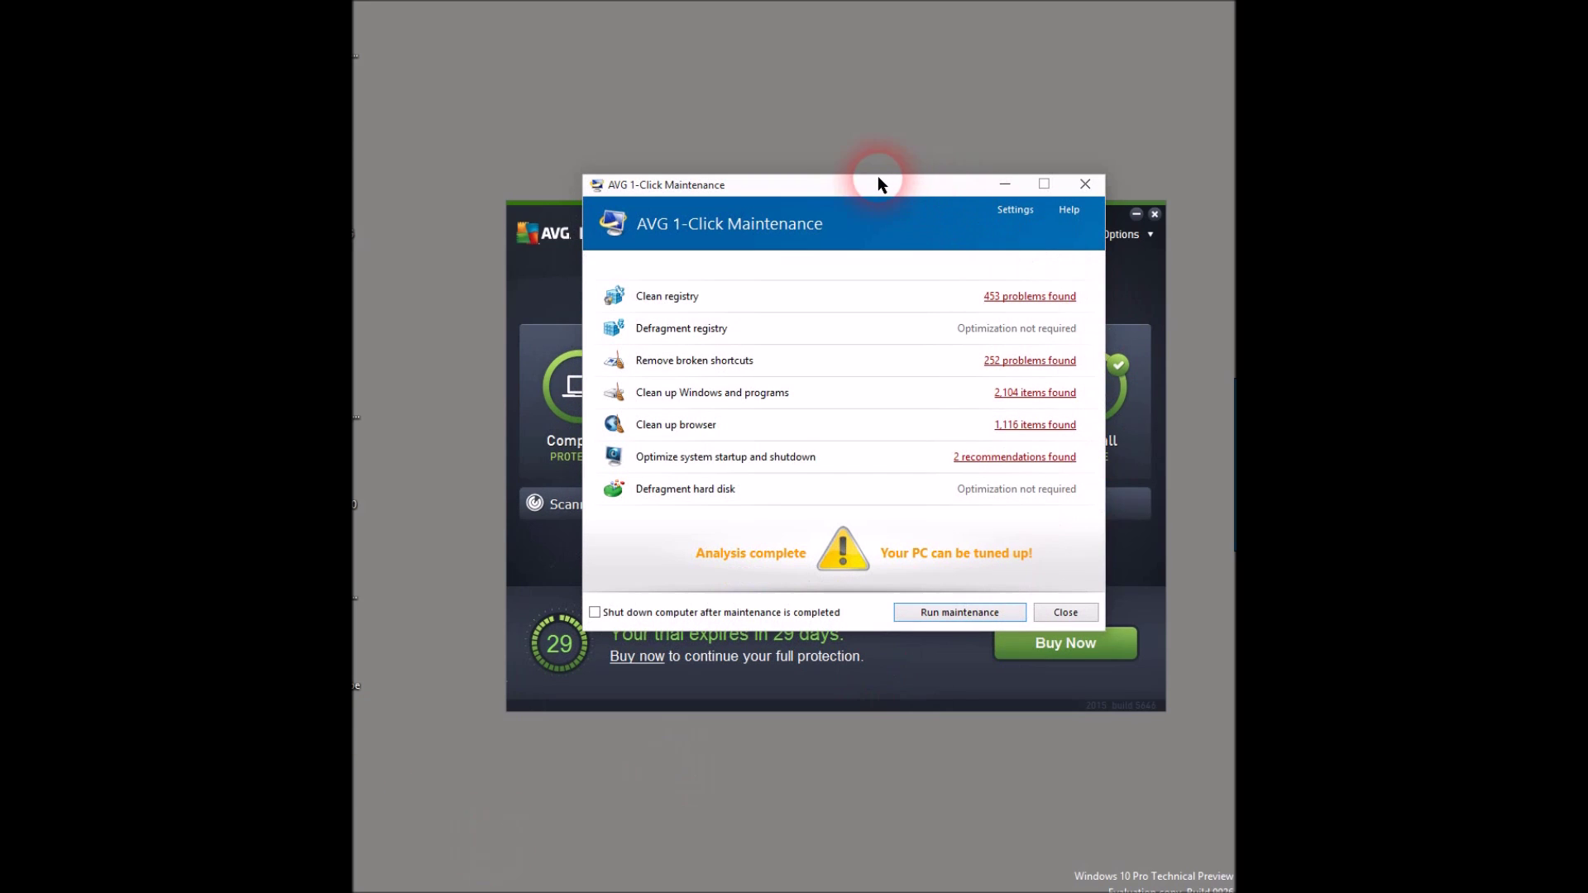
{"action": "left_click_drag", "start_coordinate": [878, 180], "coordinate": [874, 209]}
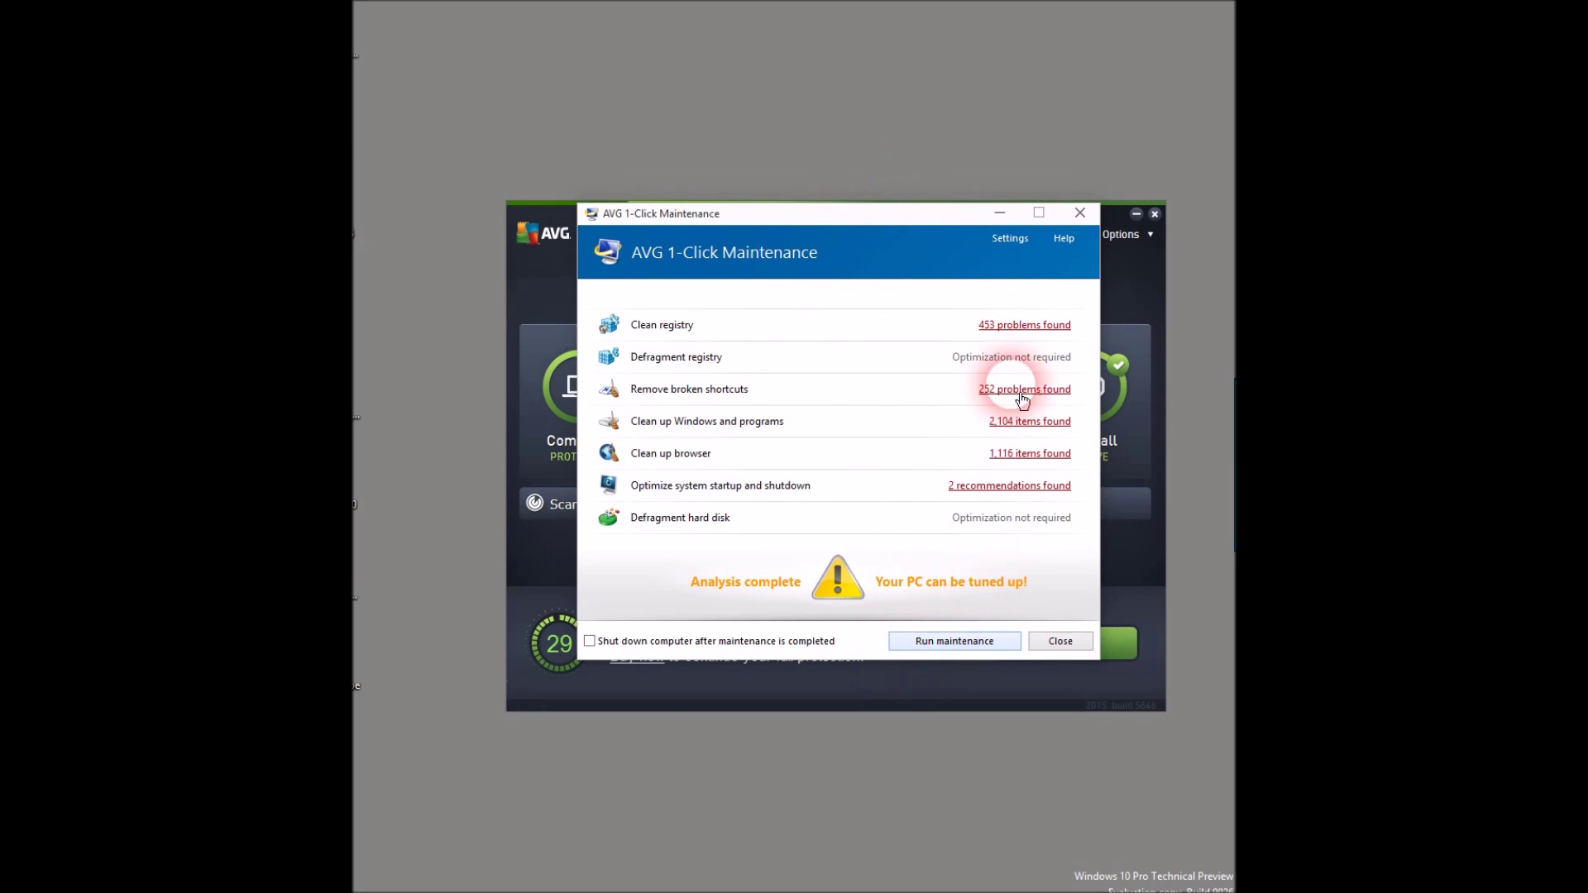
{"action": "left_click", "coordinate": [1009, 217]}
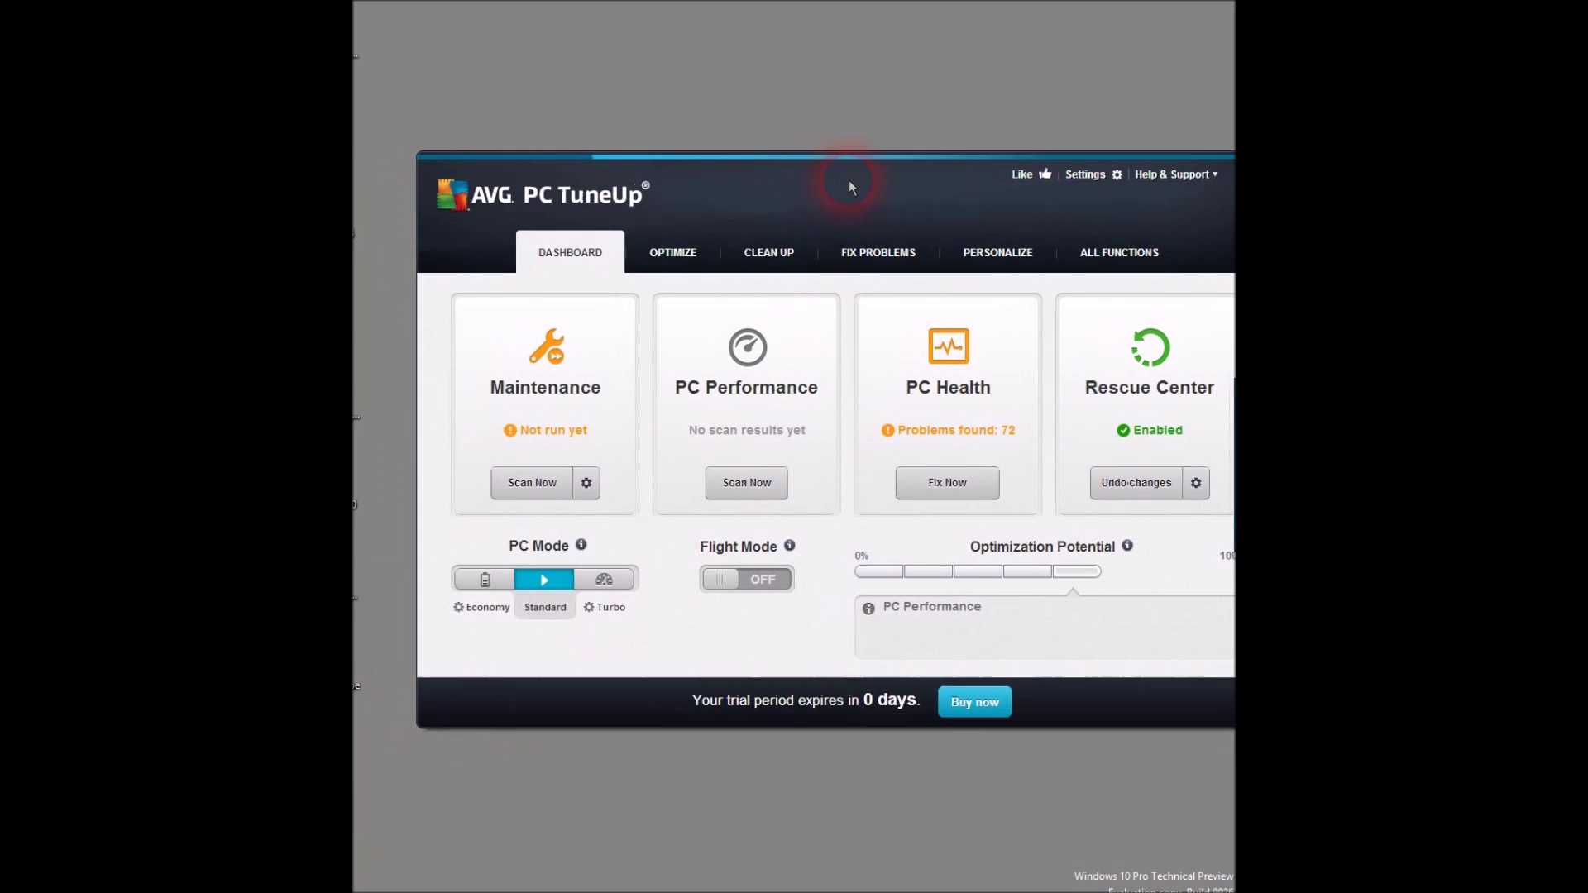
{"action": "left_click_drag", "start_coordinate": [849, 182], "coordinate": [819, 168]}
Browse the first three of the 72 PC Health problems, close the details, and minimize PC TuneUp.
{"action": "left_click_drag", "start_coordinate": [657, 182], "coordinate": [668, 171]}
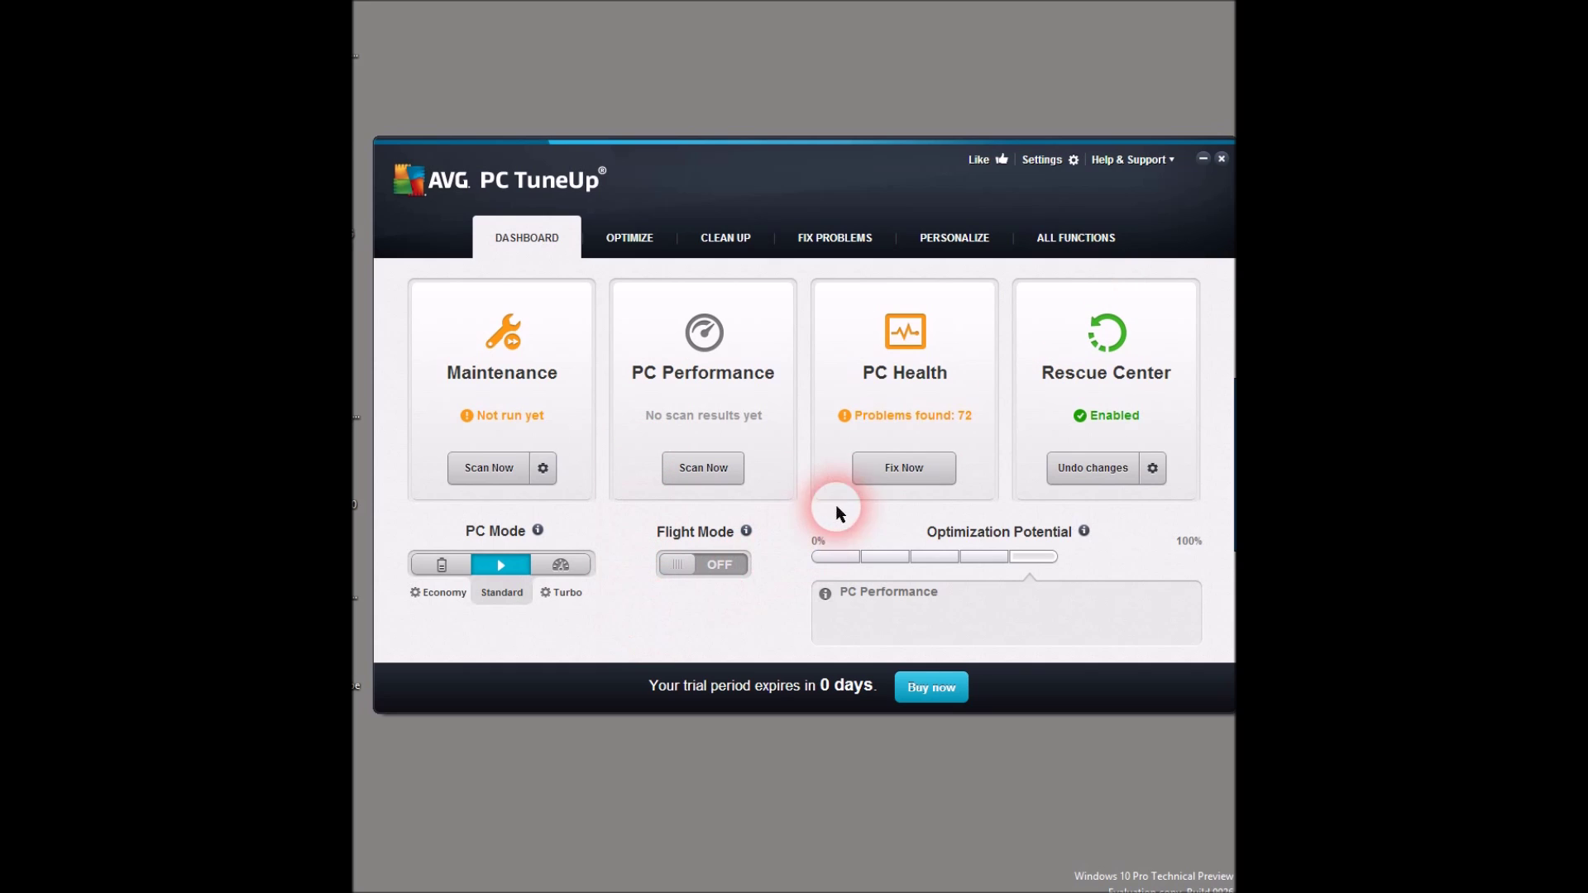
{"action": "left_click", "coordinate": [893, 478]}
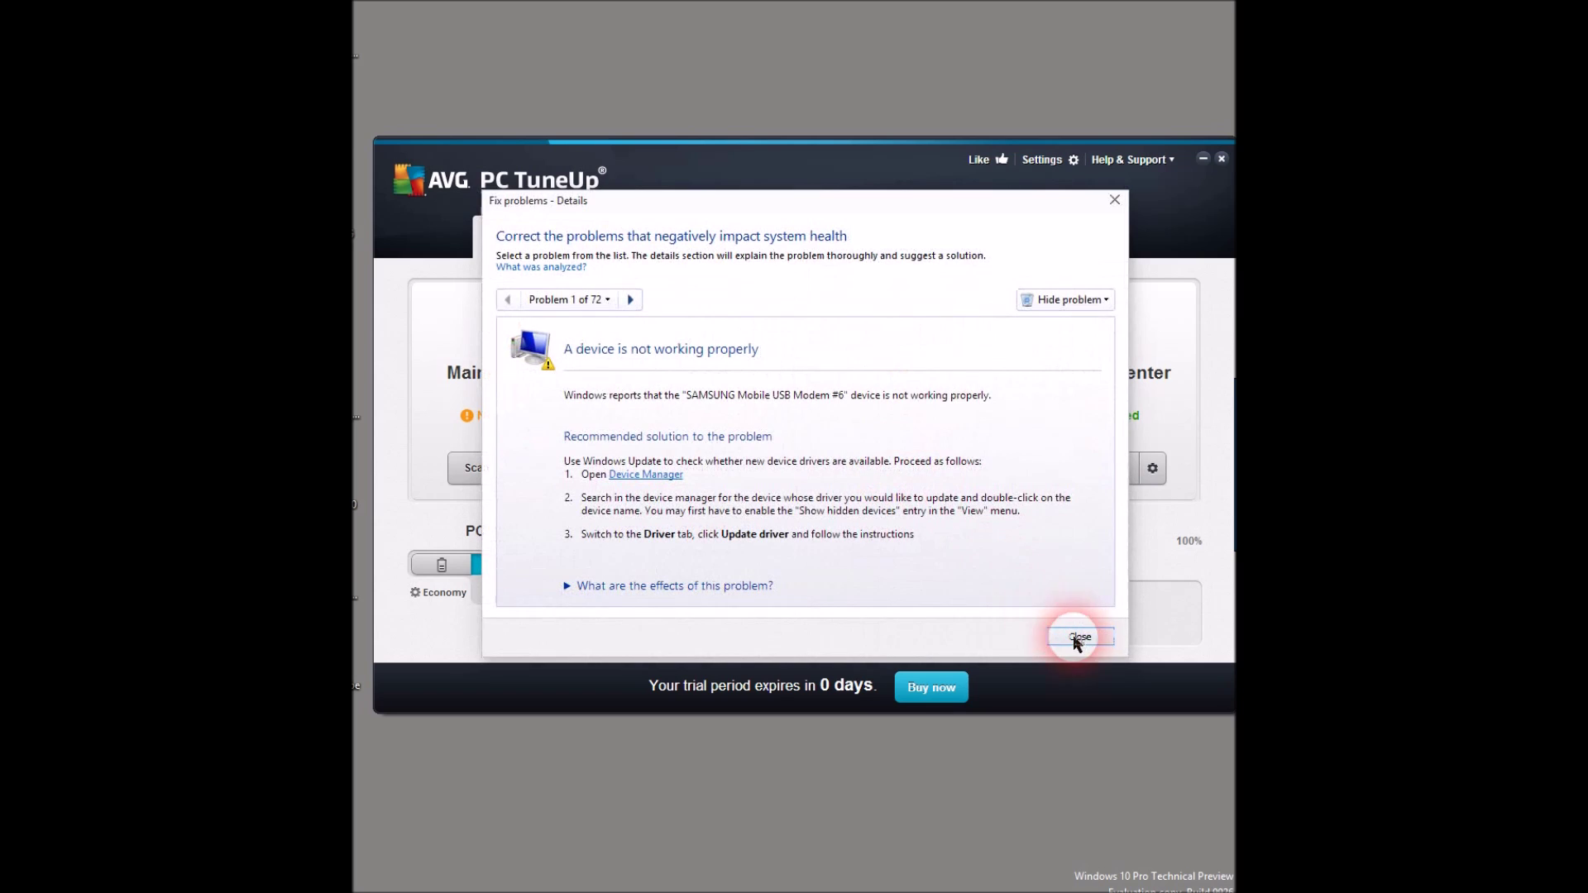
{"action": "left_click", "coordinate": [1090, 299]}
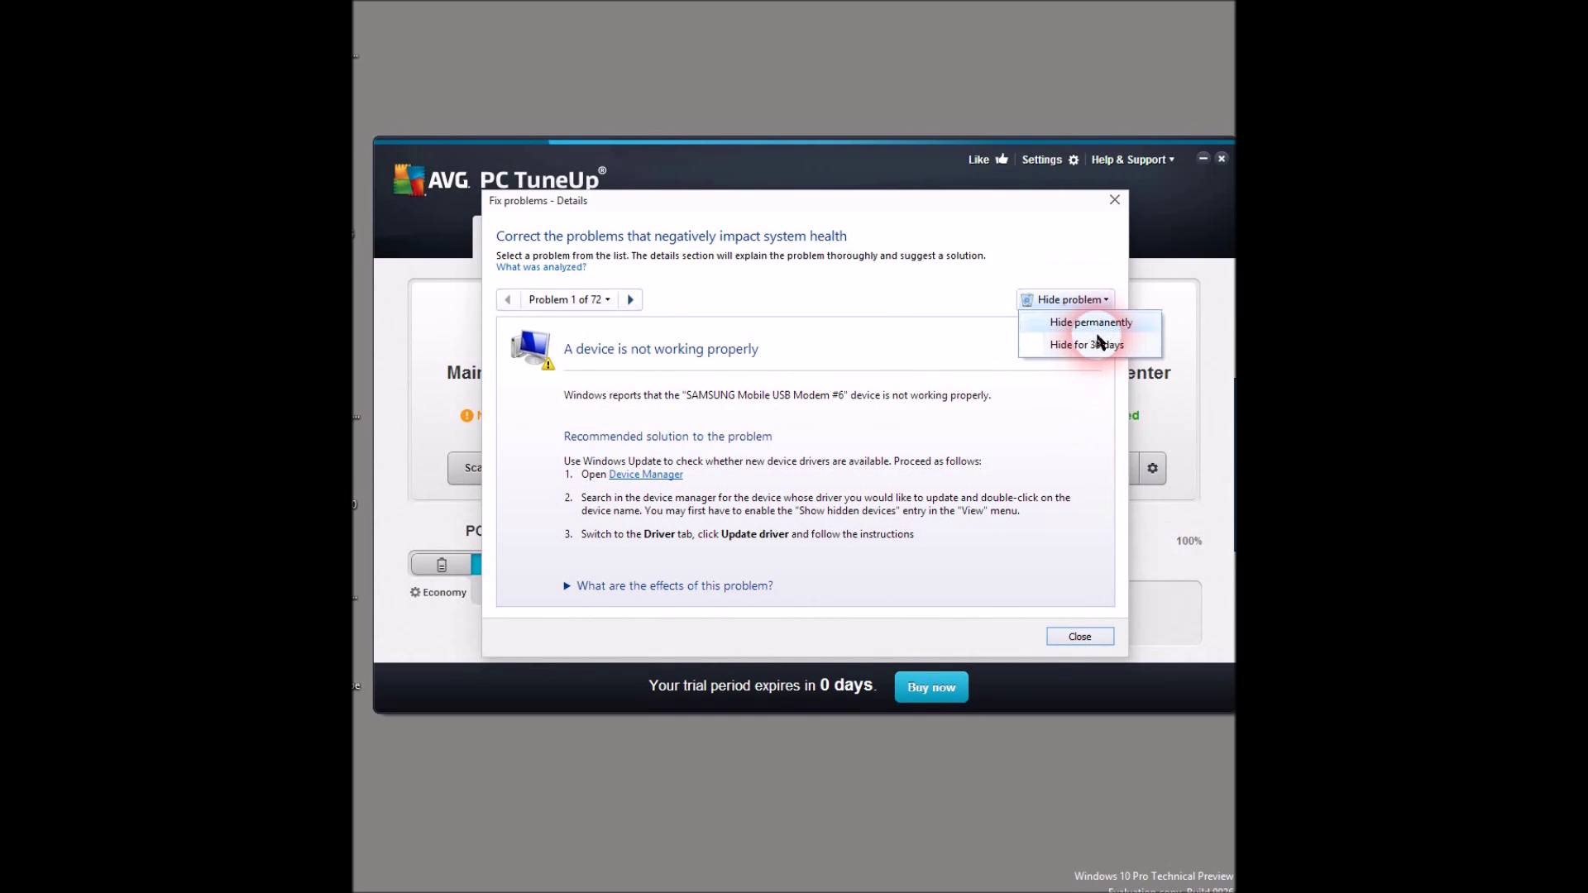
{"action": "left_click", "coordinate": [902, 275]}
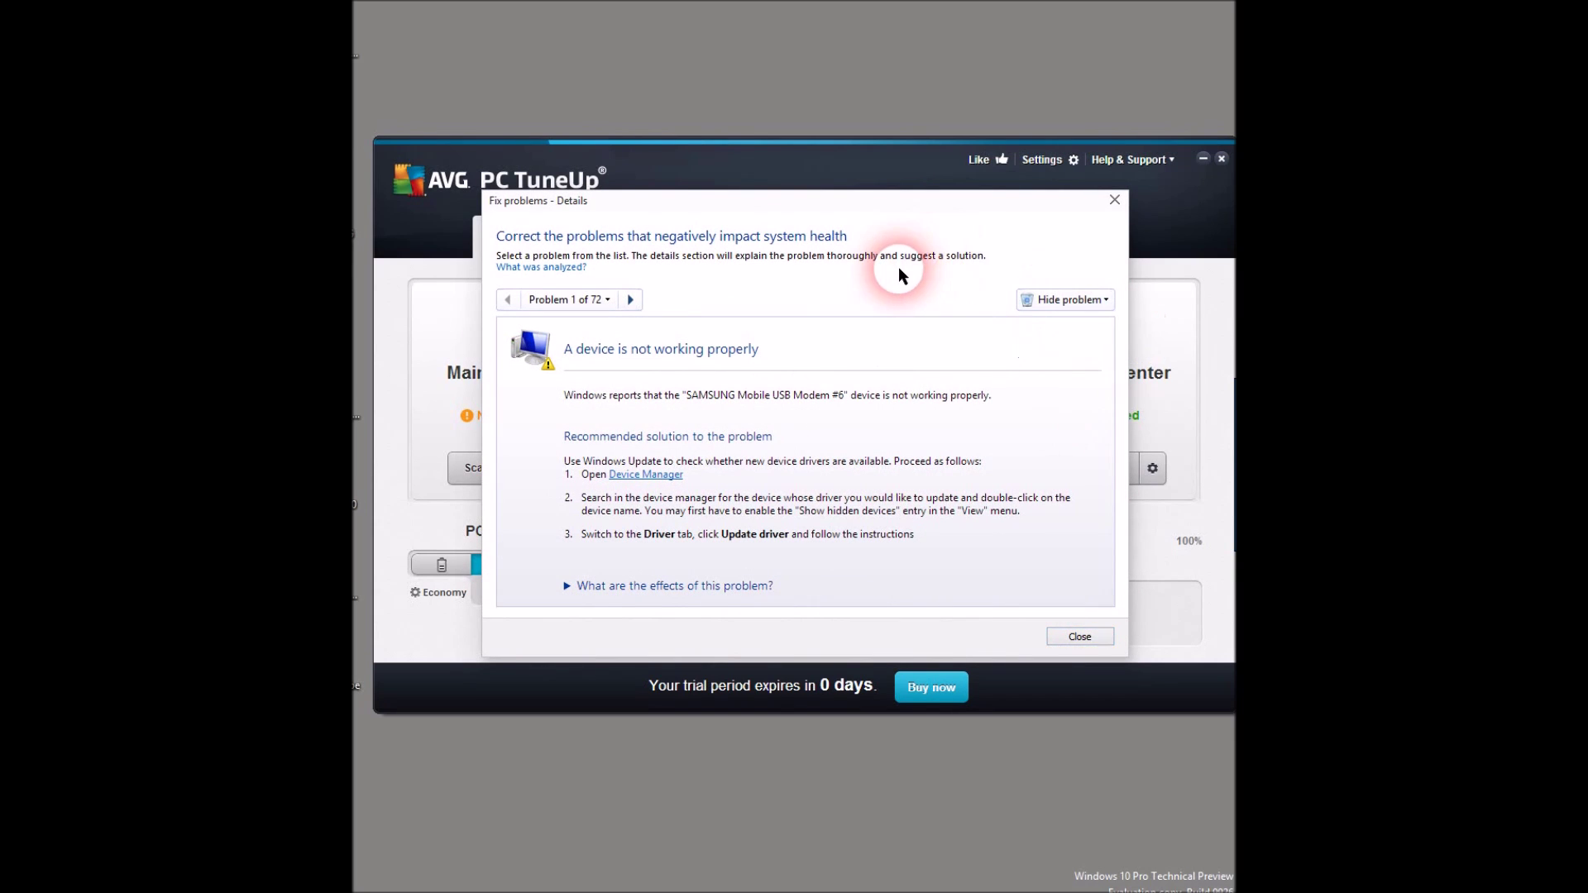
{"action": "left_click", "coordinate": [631, 300]}
{"action": "left_click", "coordinate": [631, 300]}
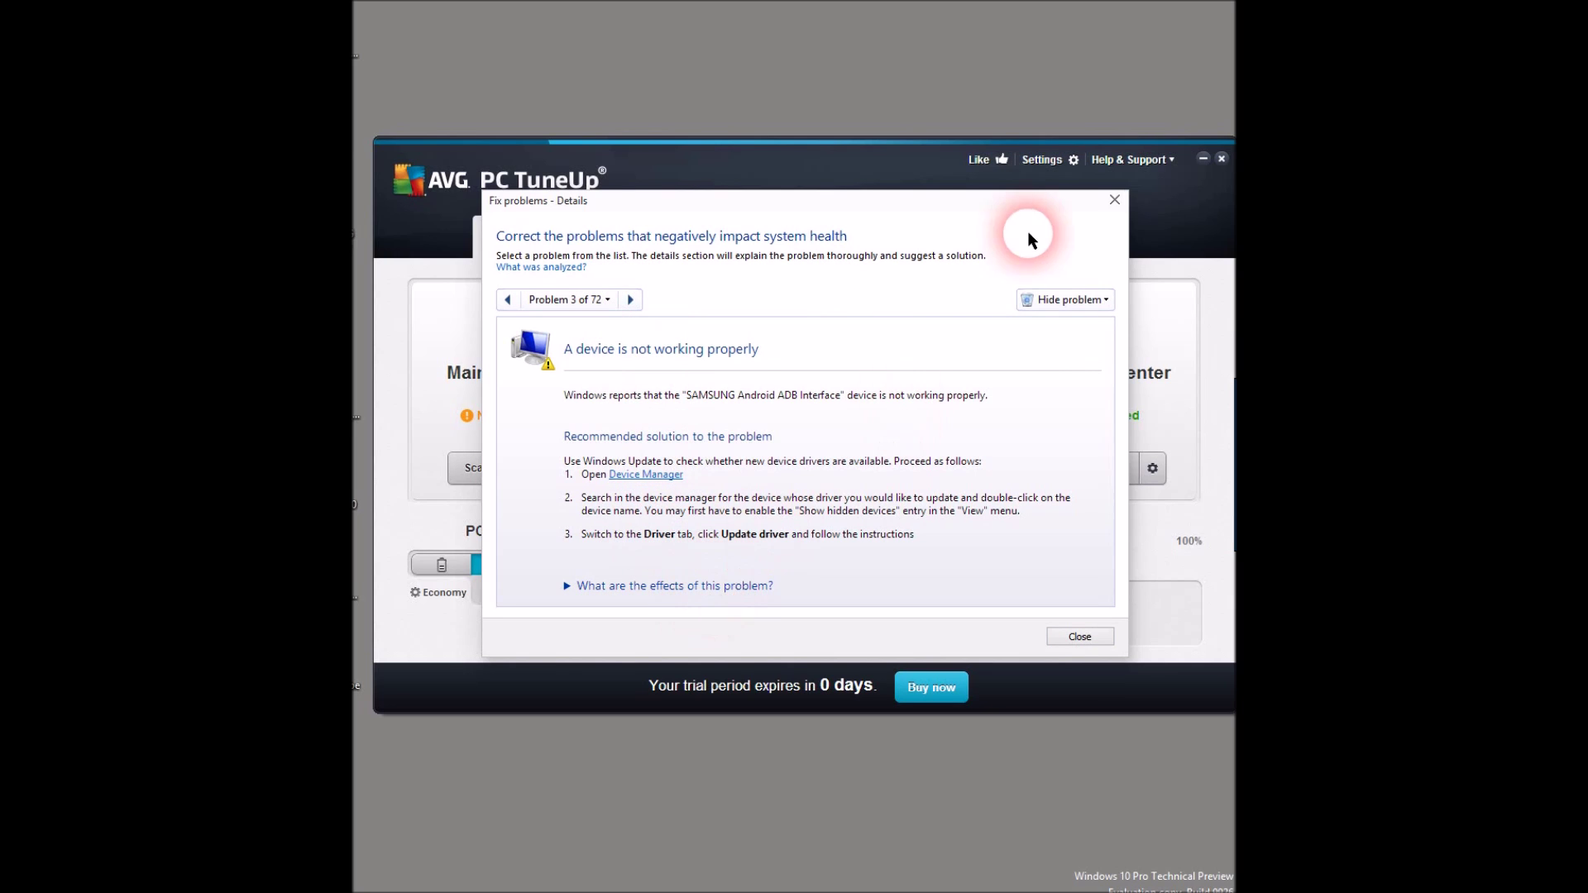
{"action": "left_click", "coordinate": [1113, 201]}
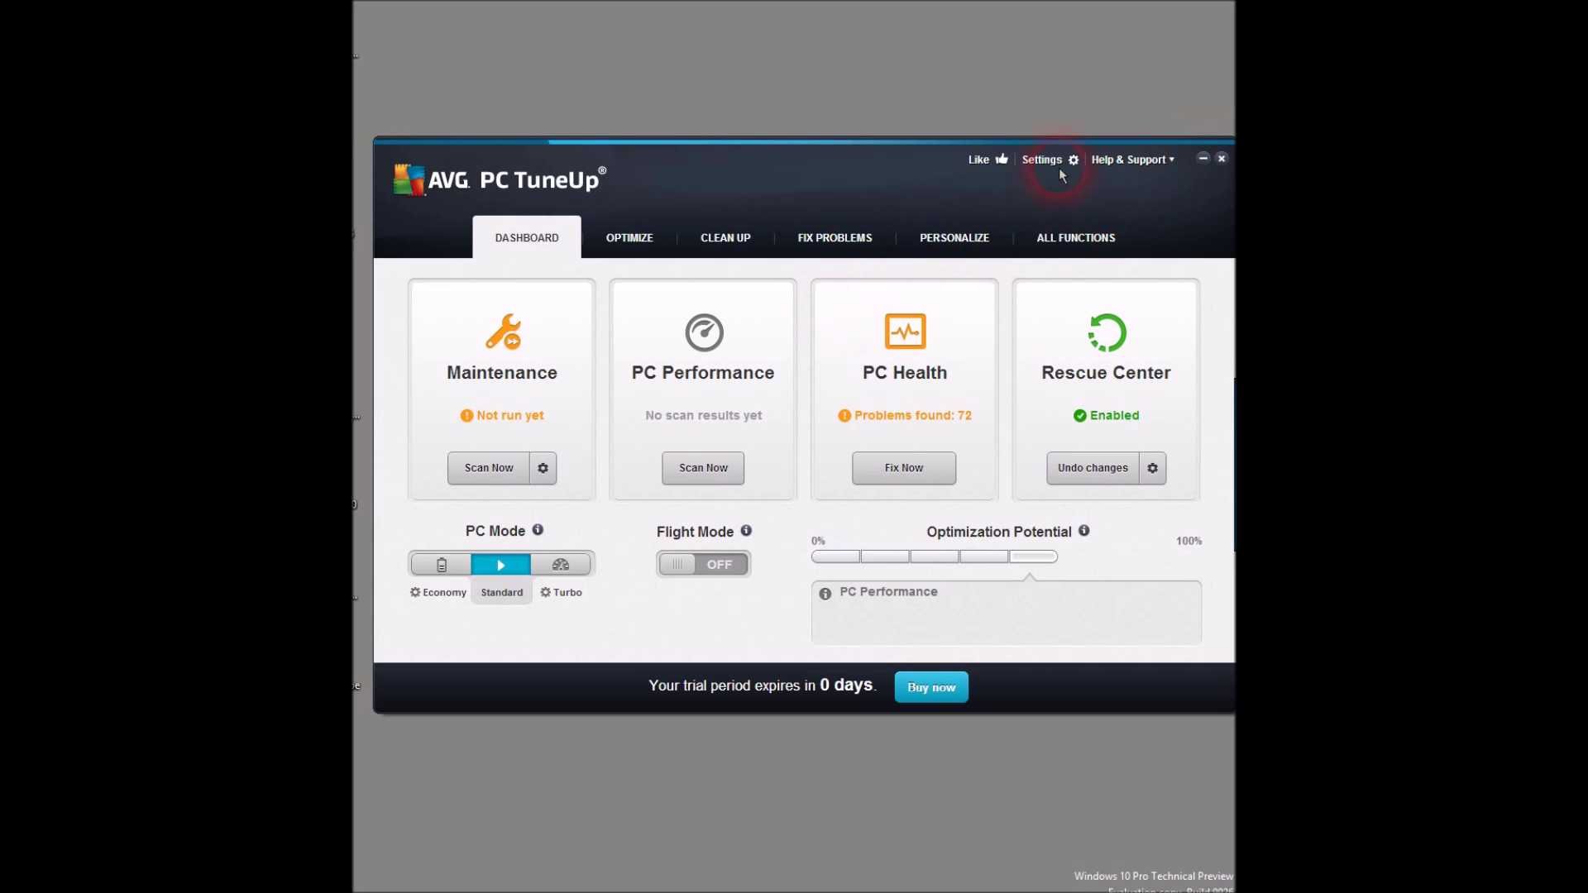
{"action": "left_click", "coordinate": [1201, 160]}
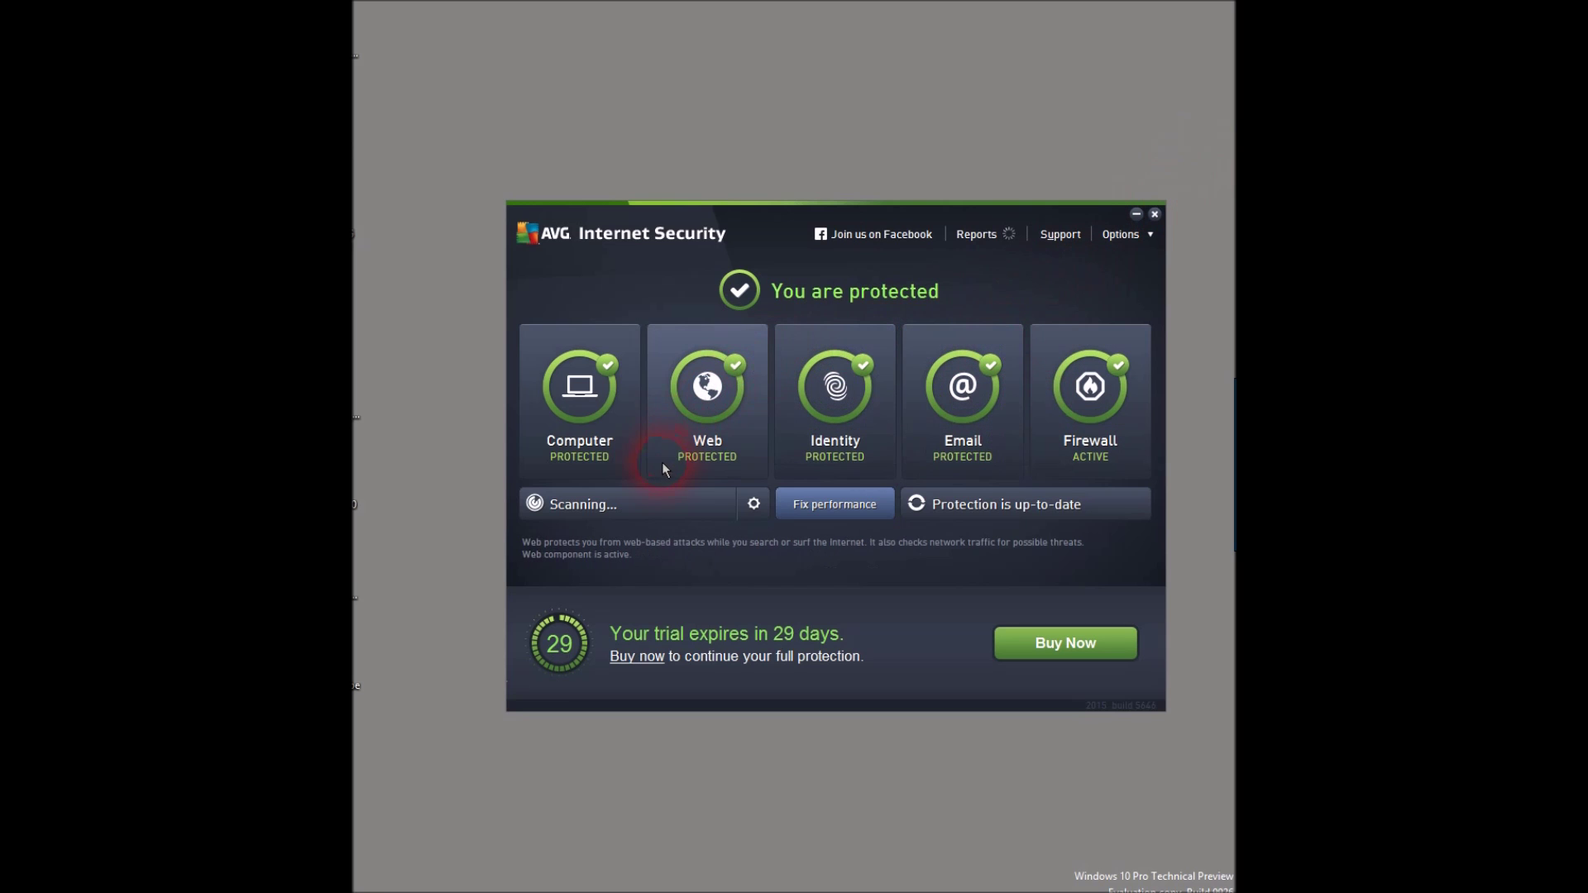
Launch Fix performance, close the reopened PC TuneUp window, and run maintenance on the found problems.
{"action": "left_click", "coordinate": [641, 521]}
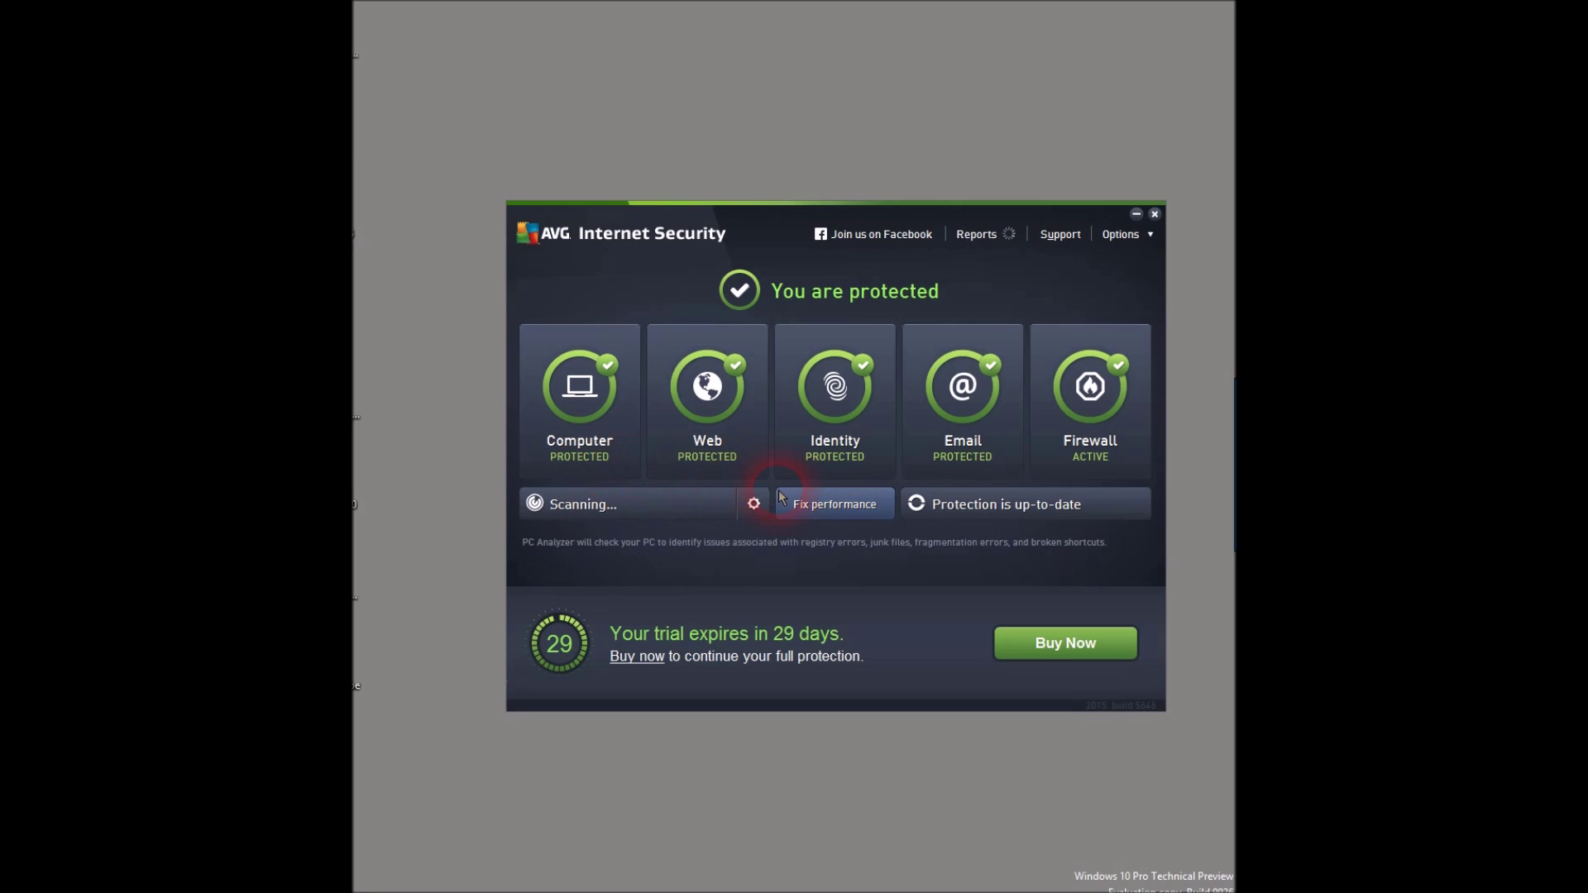
{"action": "left_click", "coordinate": [829, 511]}
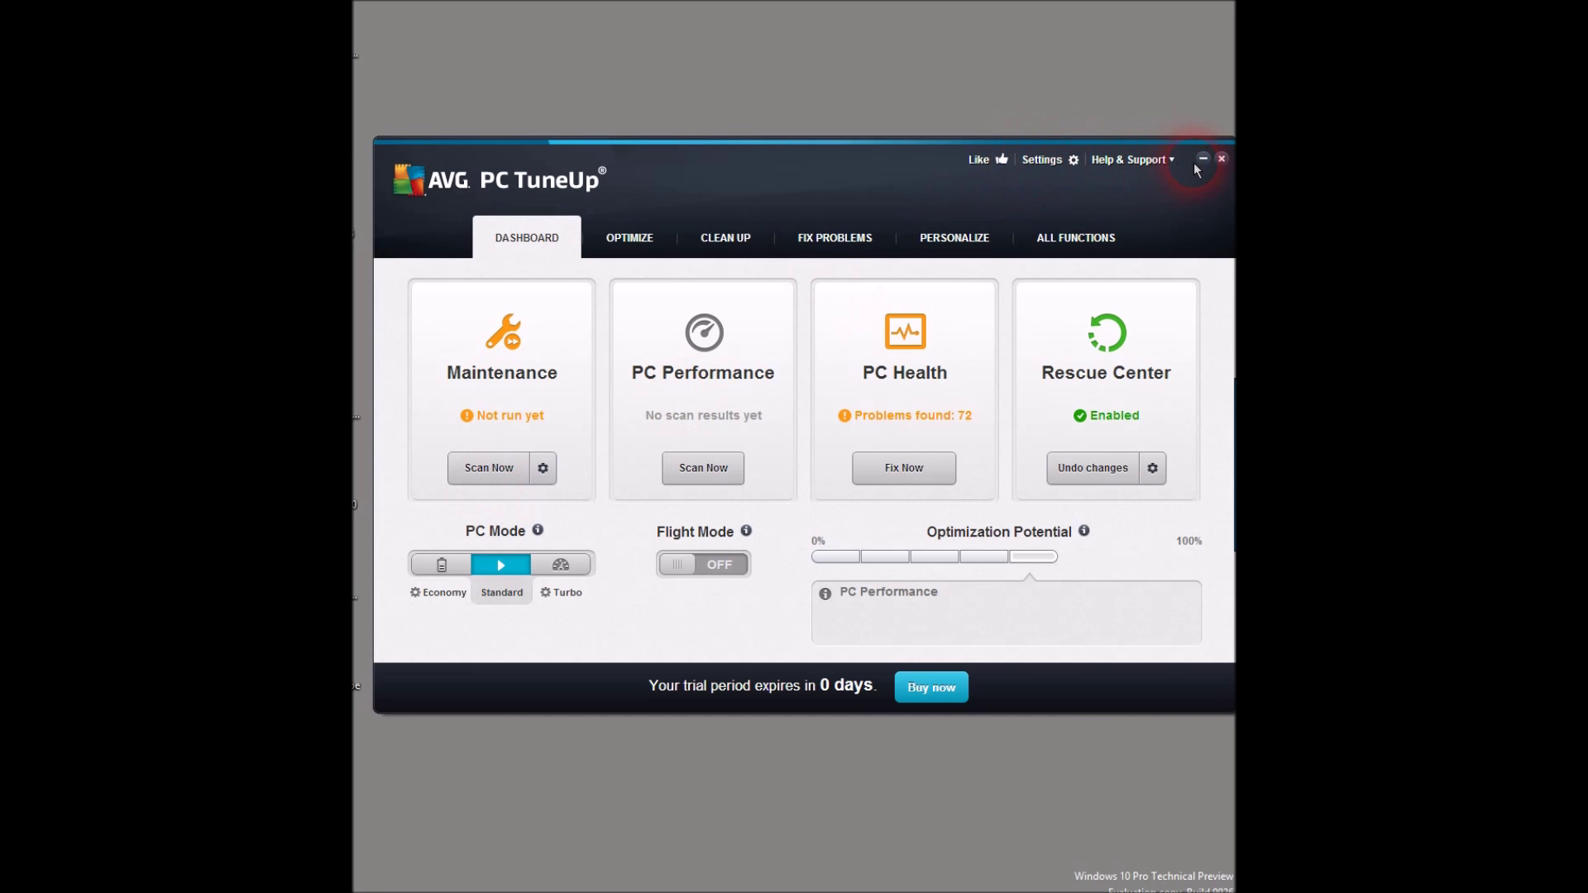
{"action": "left_click", "coordinate": [1221, 158]}
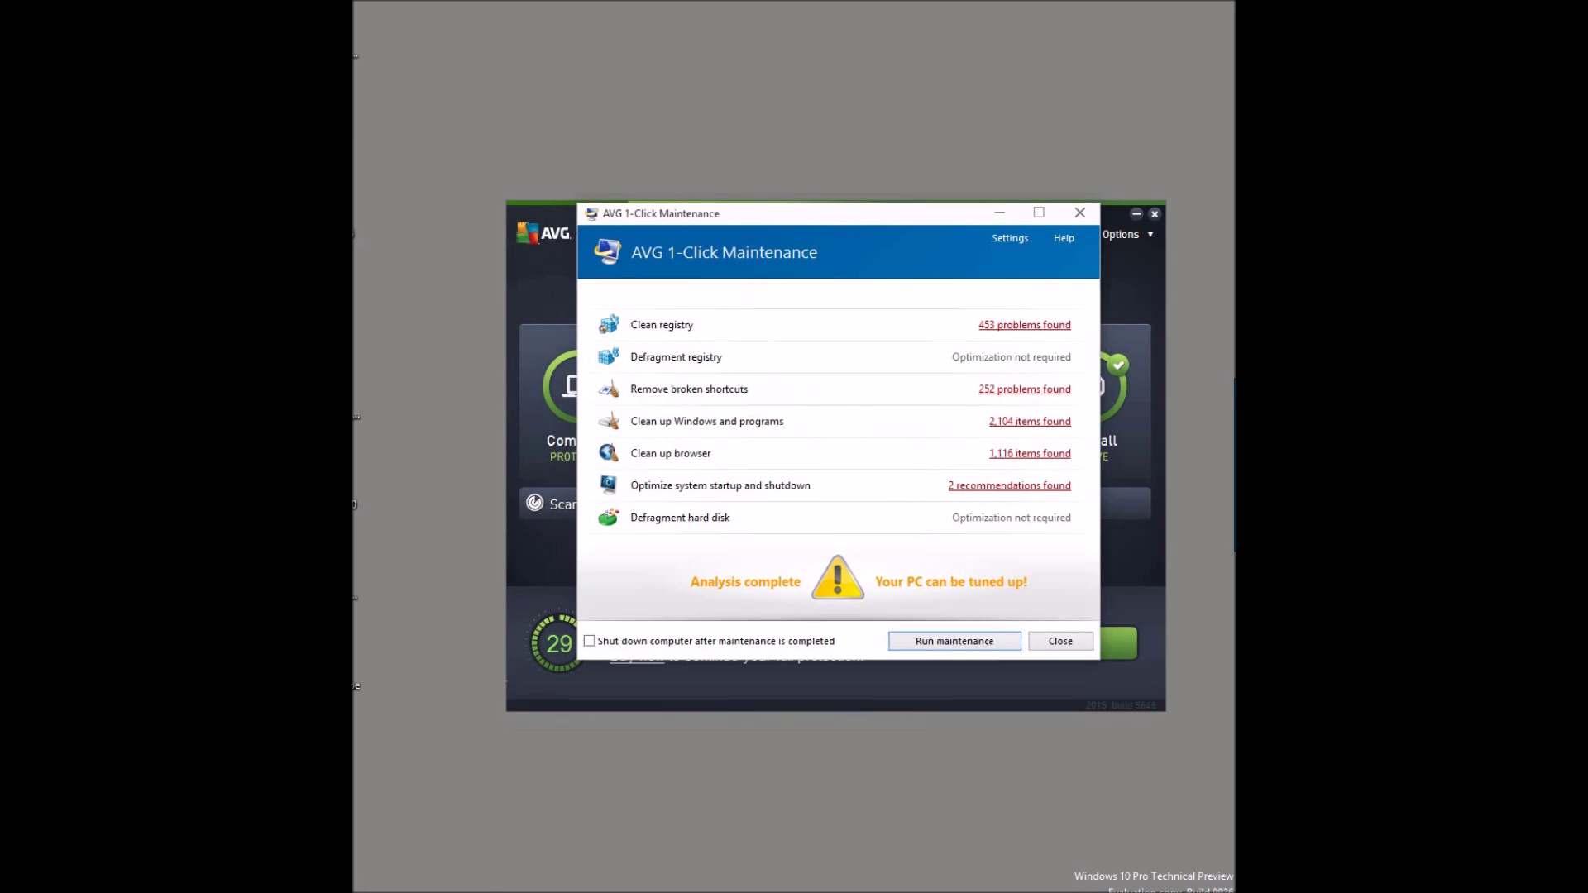
{"action": "left_click", "coordinate": [930, 645]}
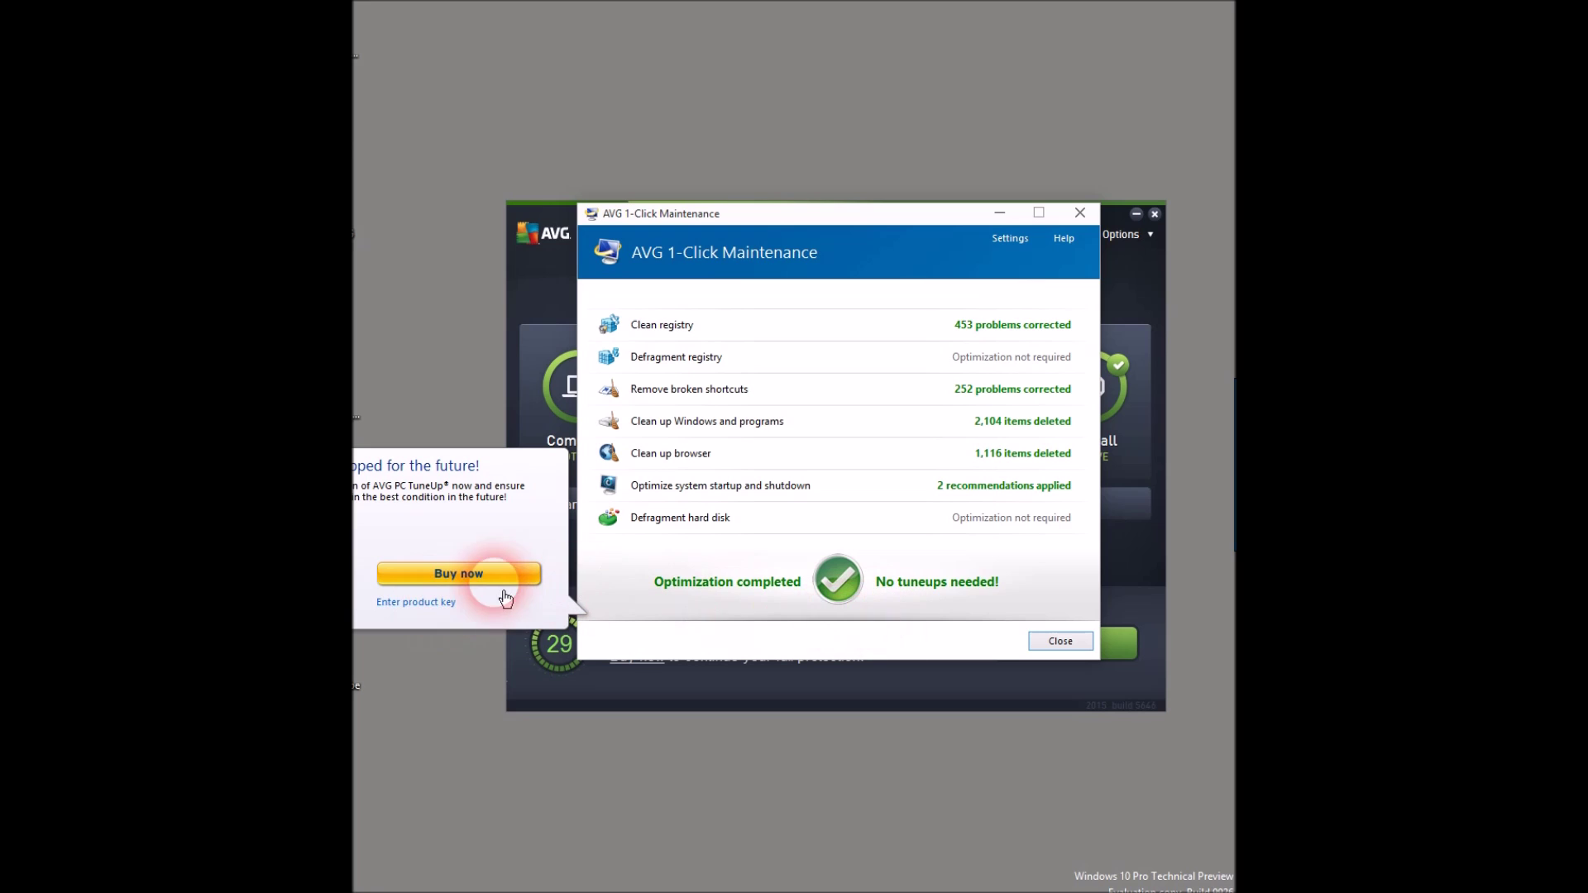
Open and cancel the product key activation form, then close the finished maintenance results.
{"action": "left_click", "coordinate": [444, 615]}
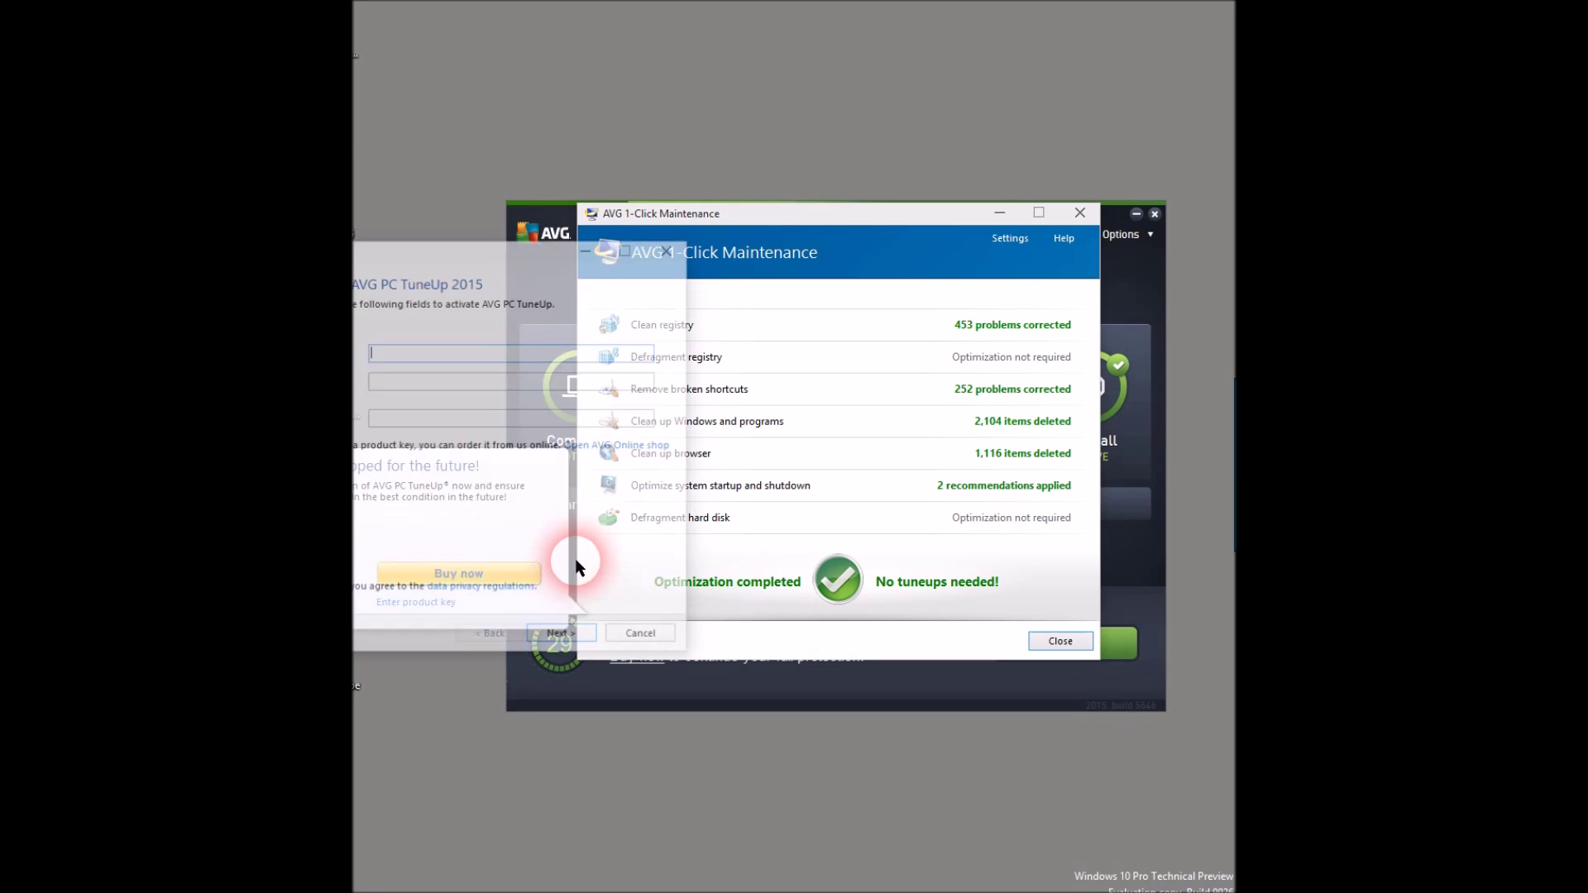
{"action": "left_click", "coordinate": [666, 250]}
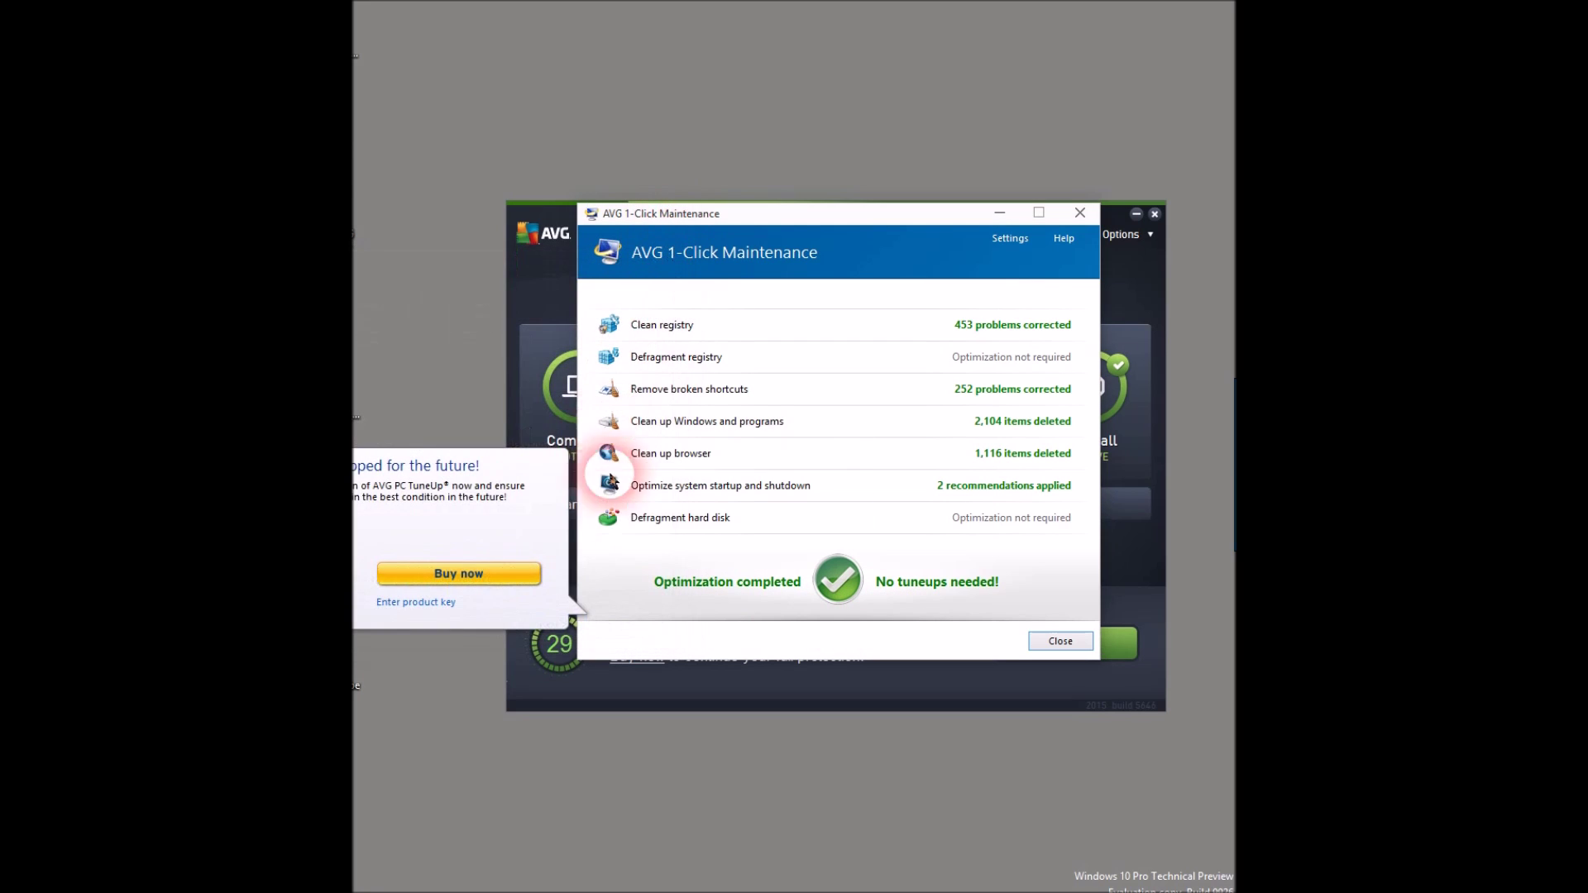
{"action": "left_click", "coordinate": [434, 685]}
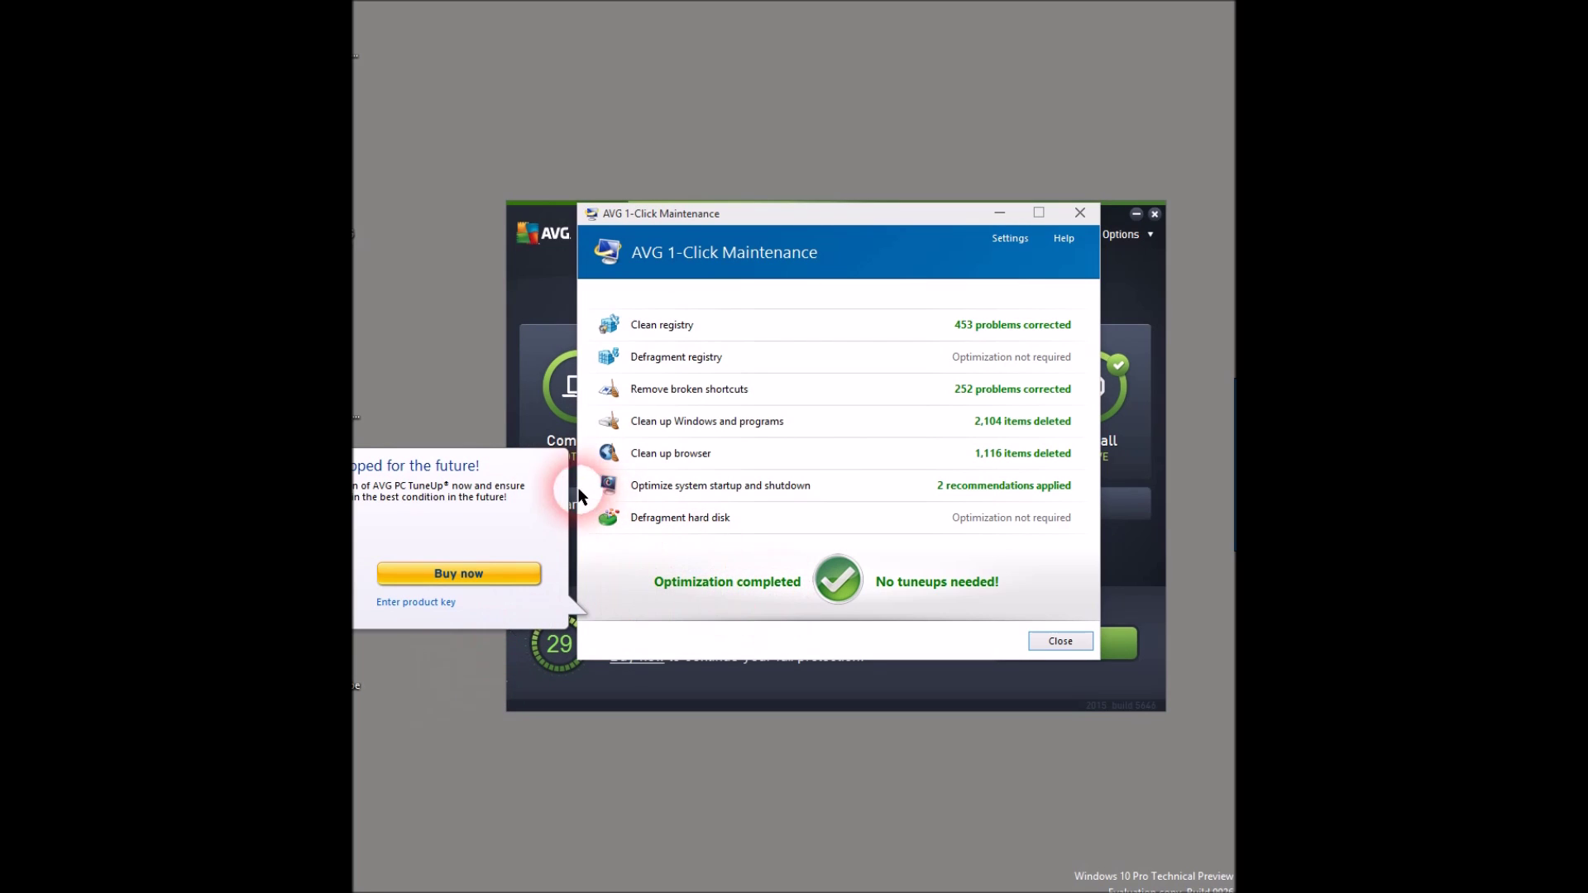
{"action": "left_click", "coordinate": [542, 488]}
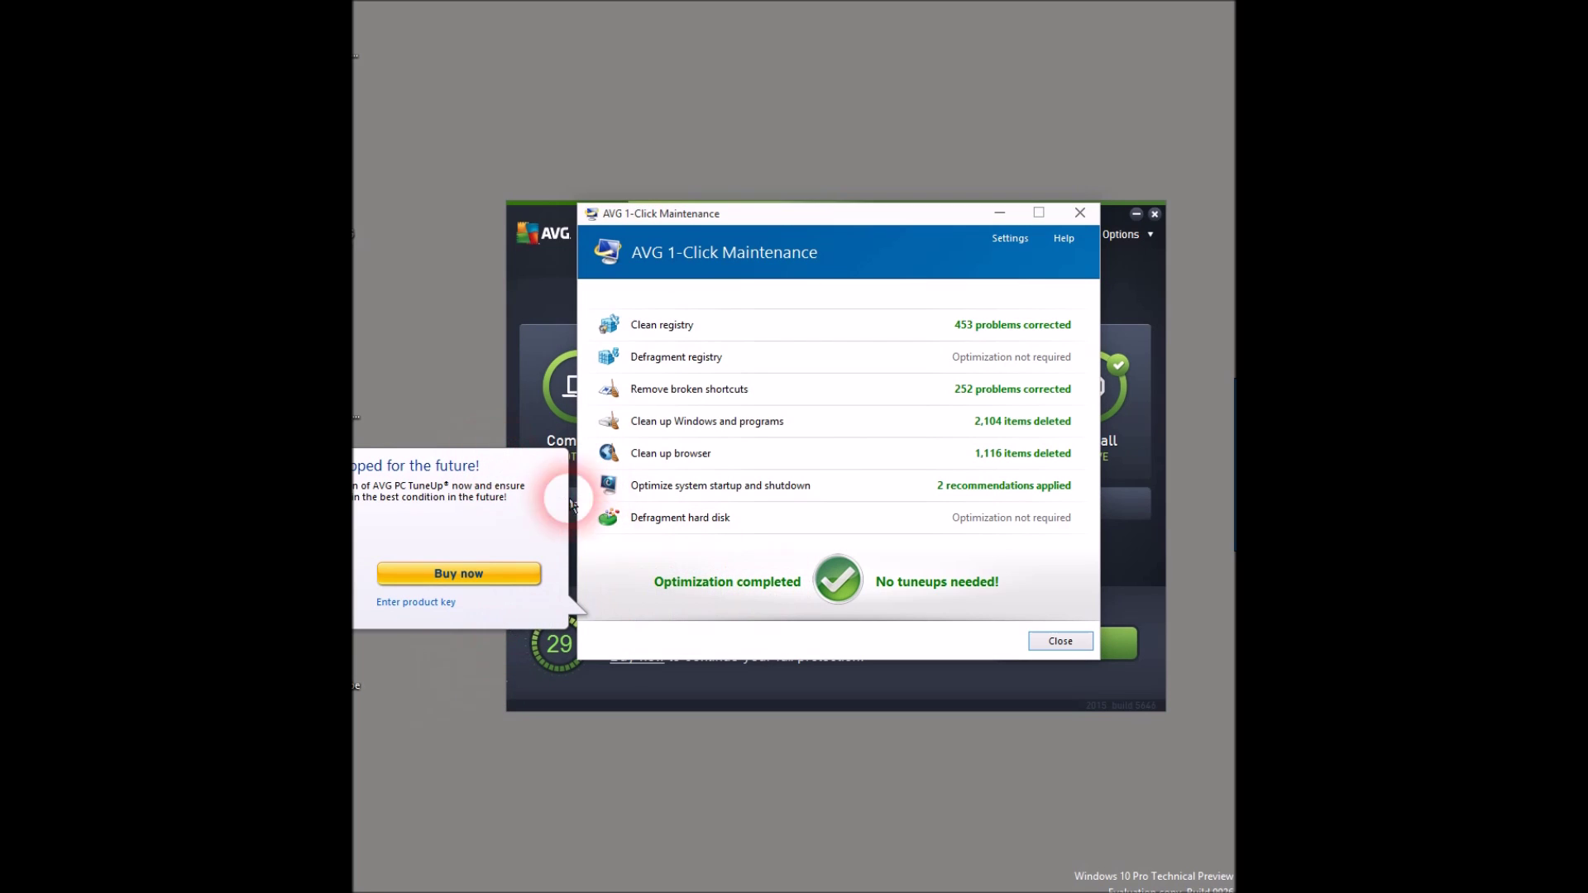
{"action": "left_click", "coordinate": [1062, 642]}
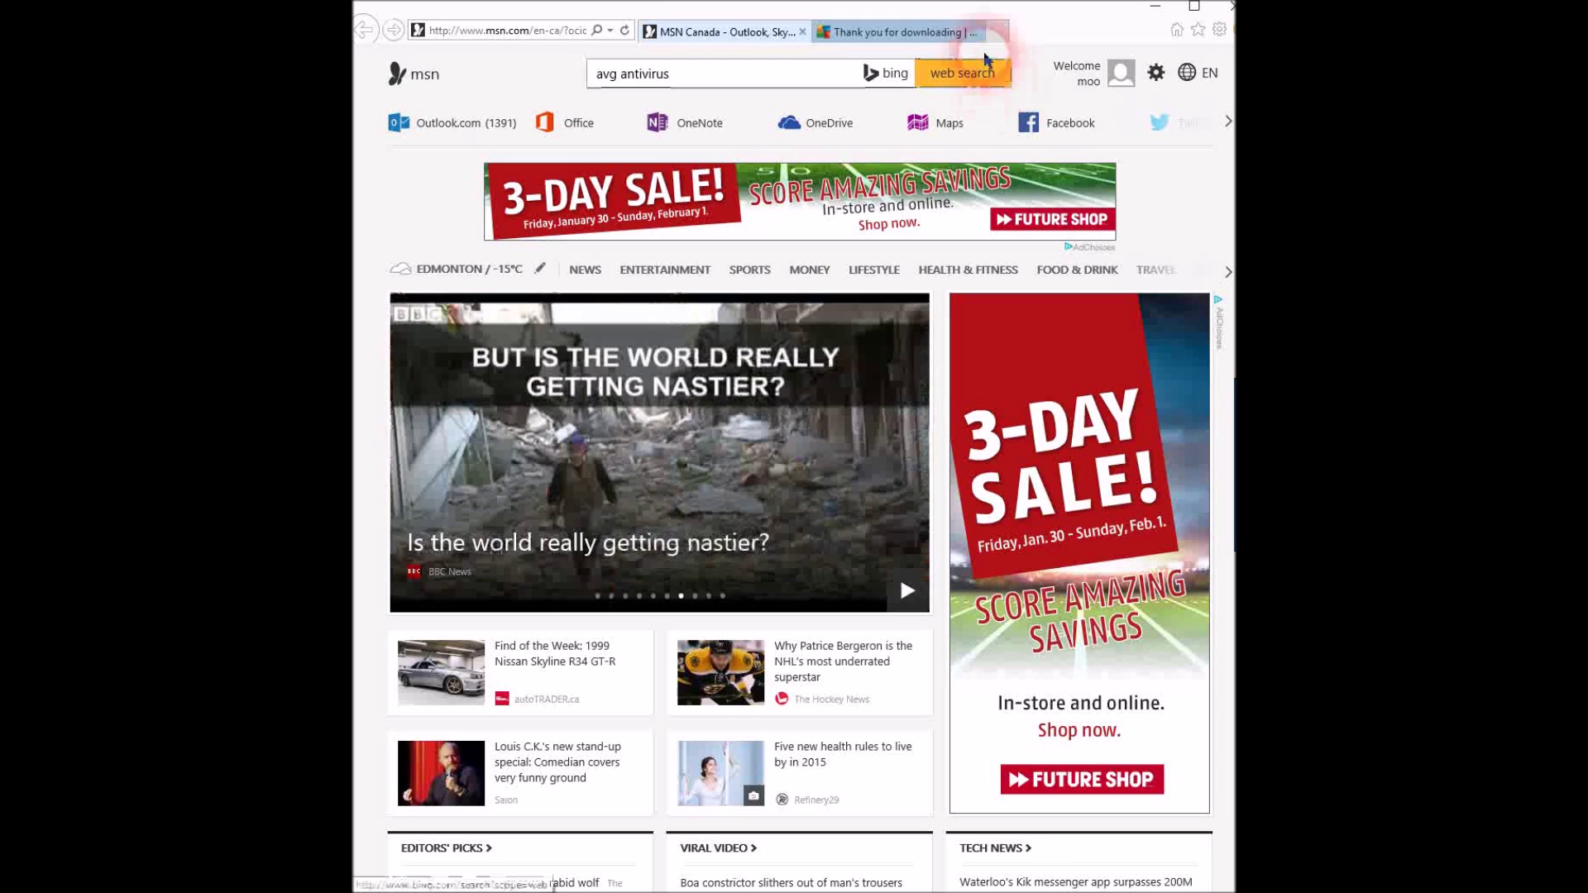
Minimize Internet Explorer to reveal the AVG Internet Security overview.
{"action": "left_click", "coordinate": [1156, 6]}
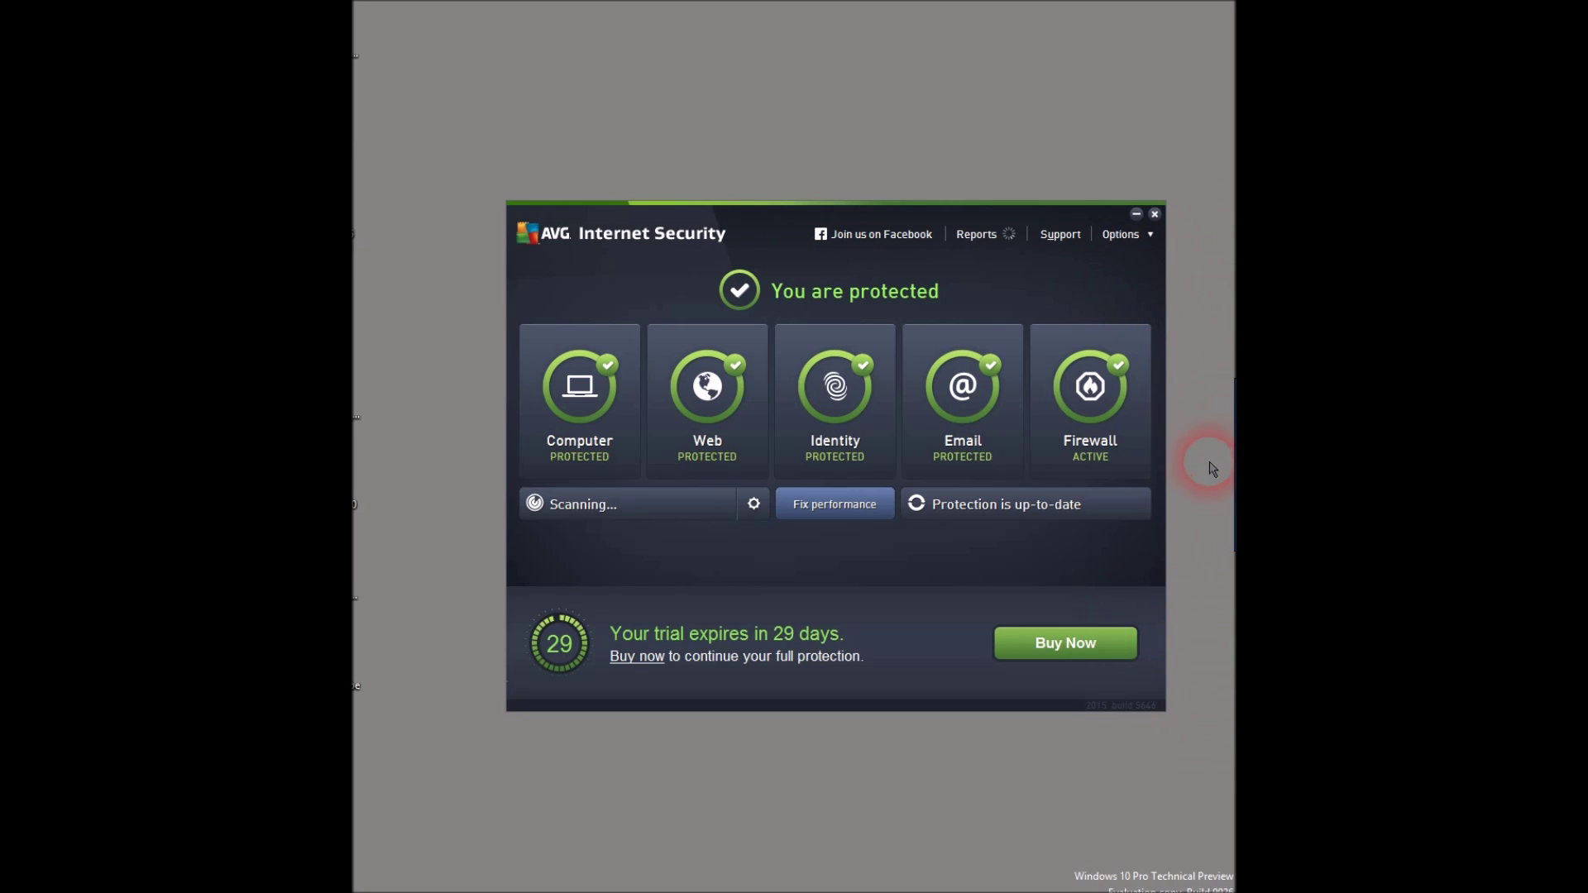
Open the Computer tile to view Computer Protection with AntiVirus enabled and Data Safe unset.
{"action": "left_click", "coordinate": [589, 509]}
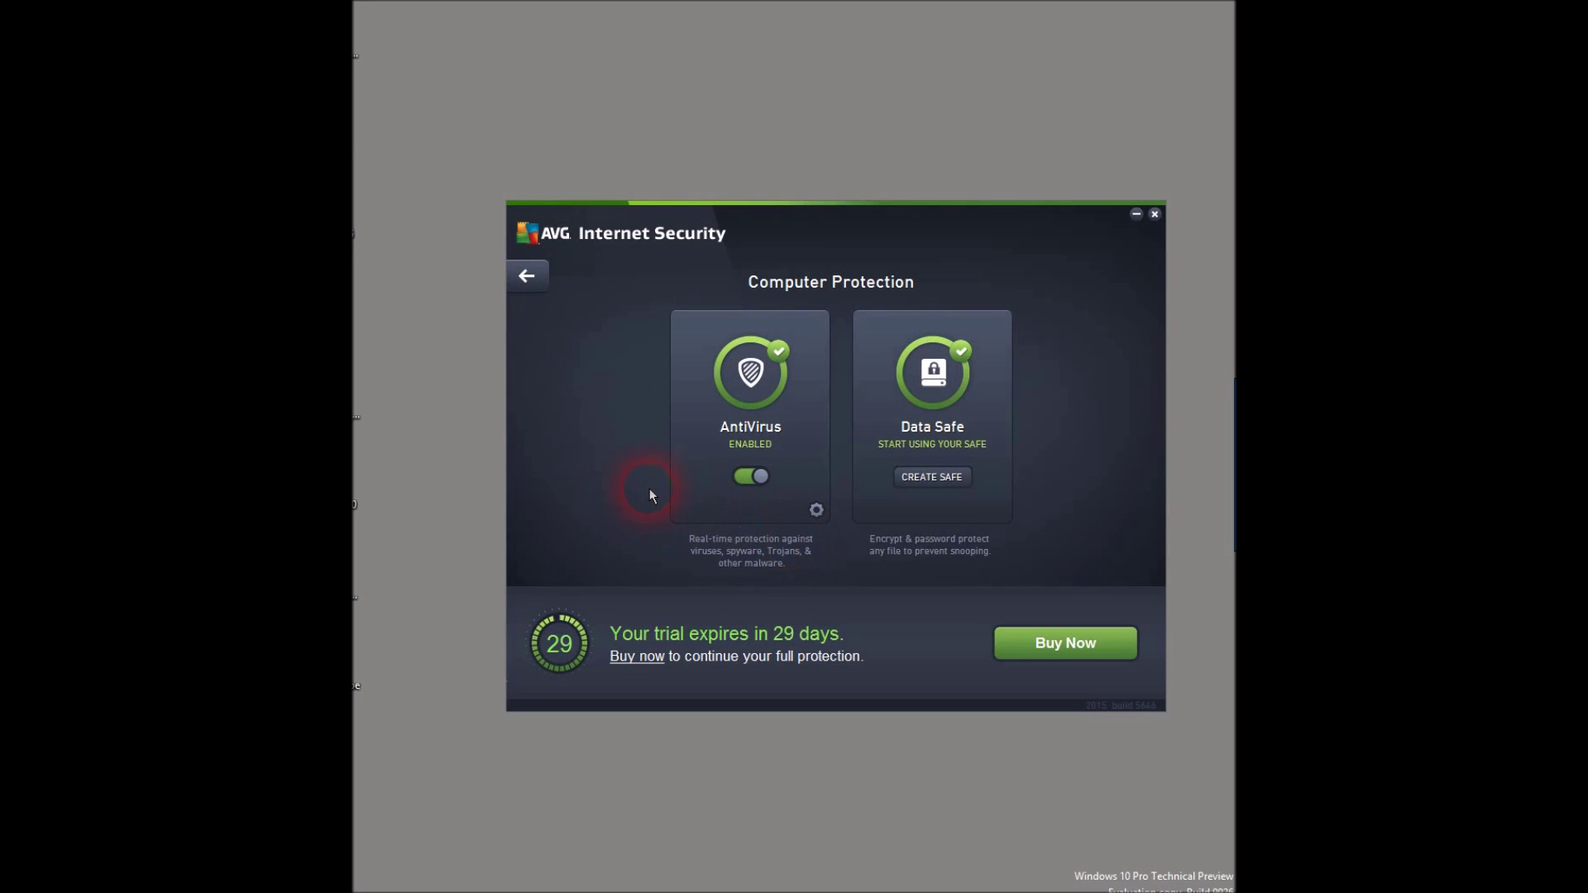